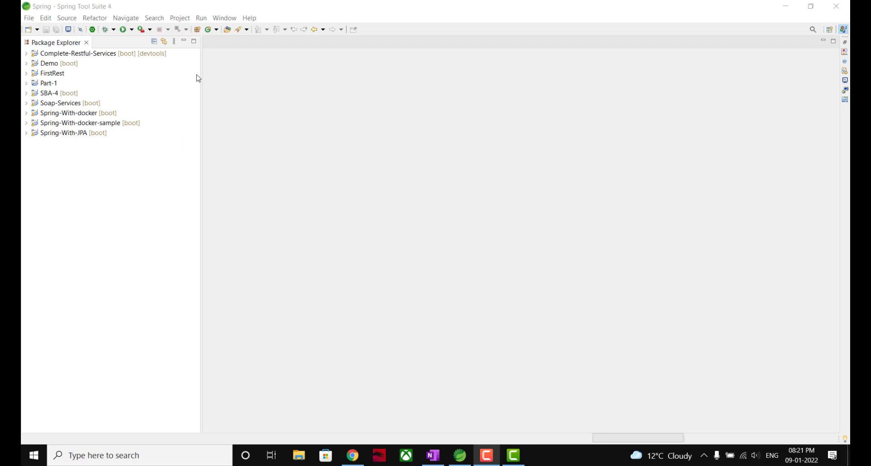
Create a Spring Starter project named mycodebook with no extra dependencies
click(30, 20)
click(29, 18)
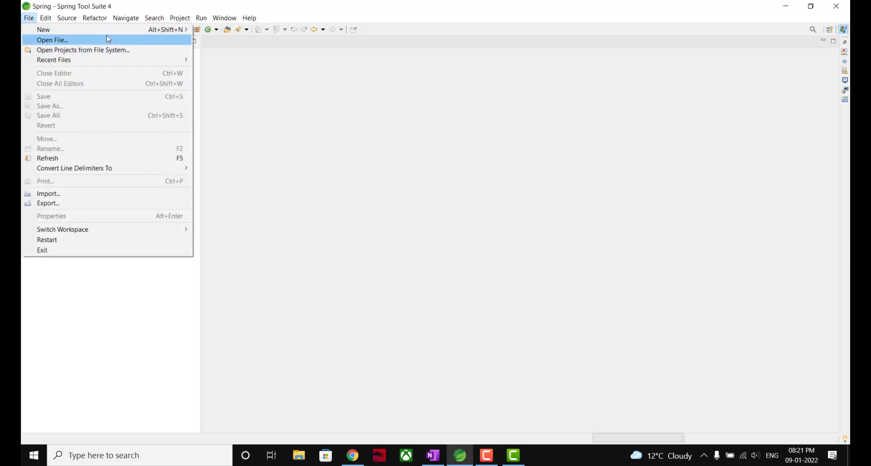
mouse_move(141, 32)
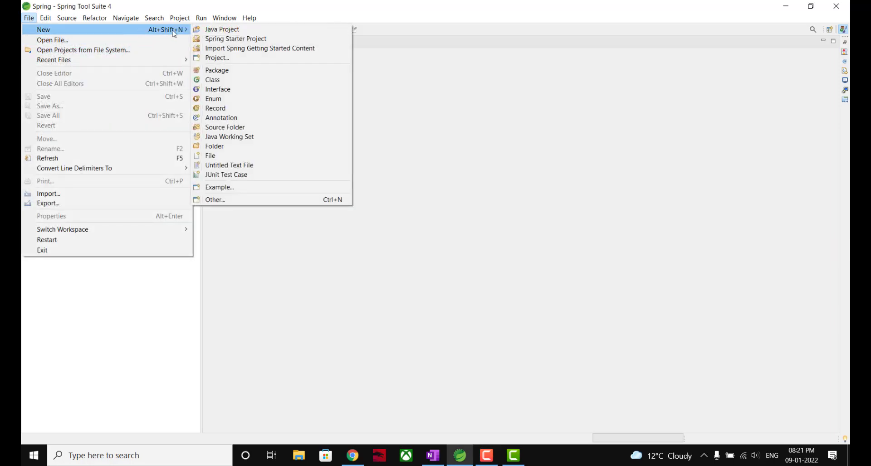
click(221, 40)
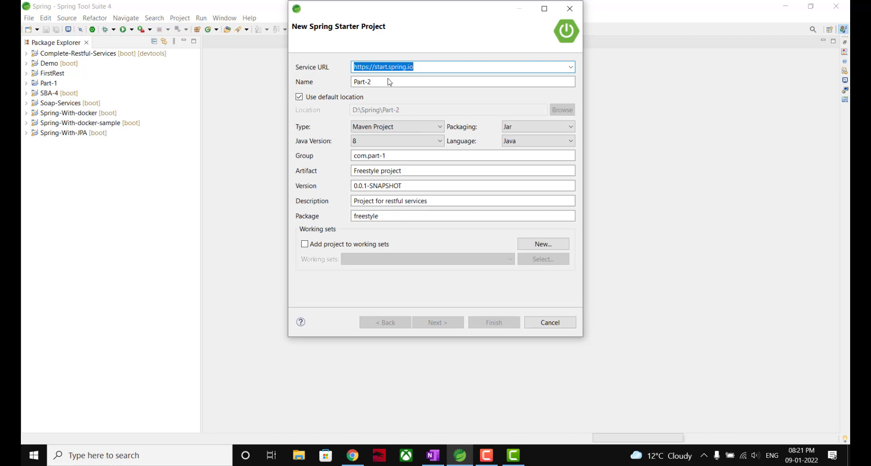
click(388, 79)
key(BackSpace)
text(1)
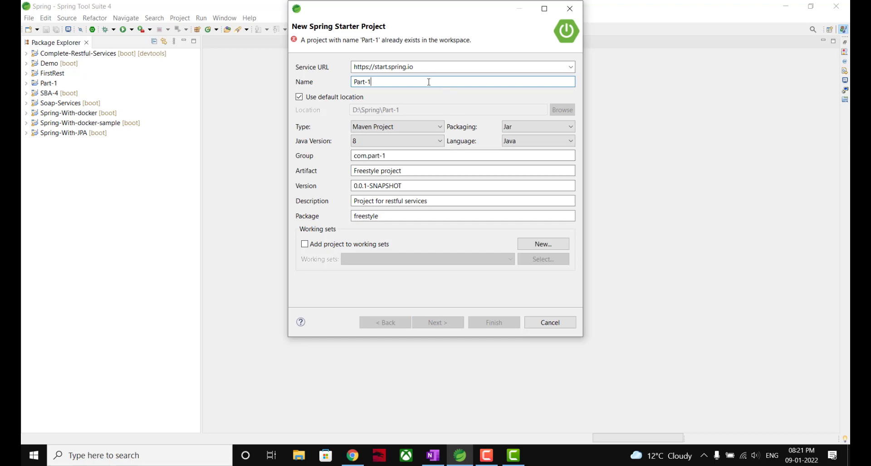
key(BackSpace)
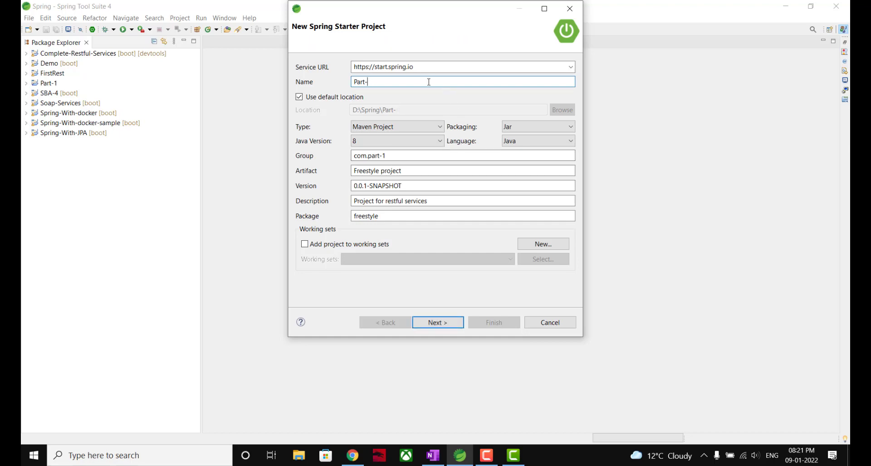
key(BackSpace)
key(BackSpace)
key(BackSpace)
key(BackSpace)
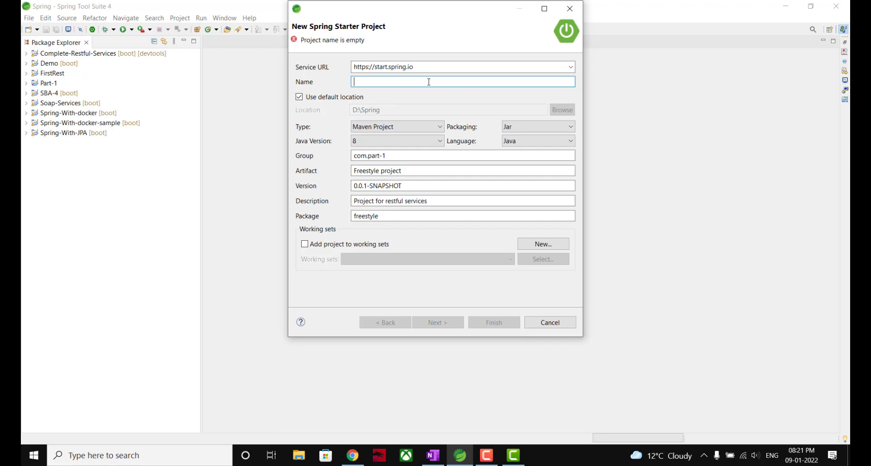
text(my)
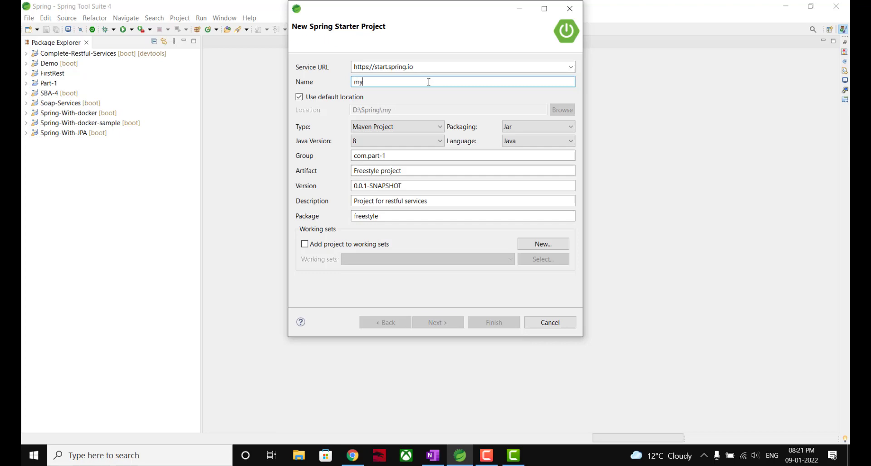
text(codebook)
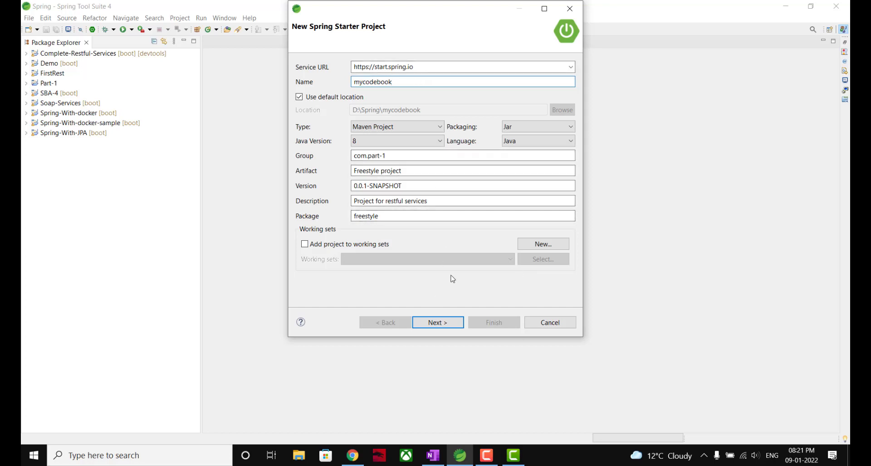
click(438, 322)
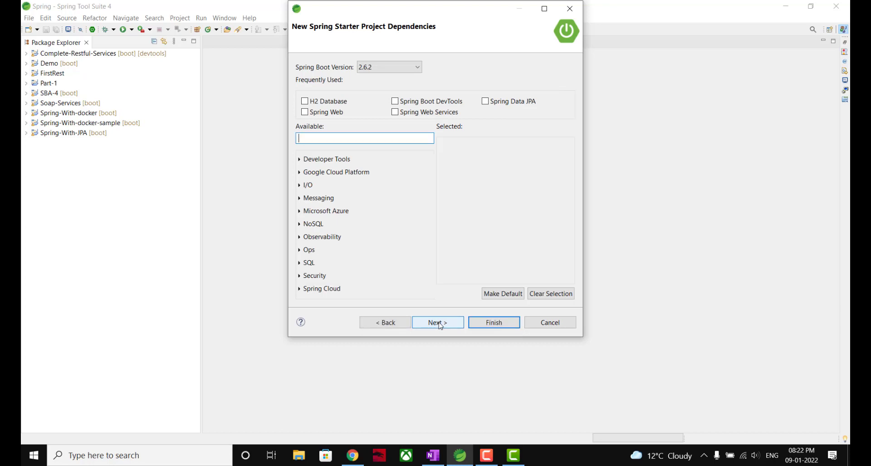
click(503, 324)
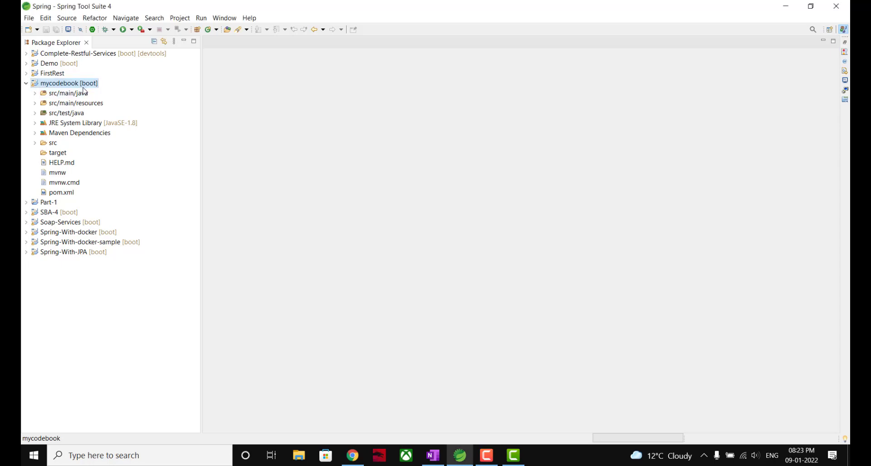
Add an empty file named Dockerfile to the mycodebook project root and open it
right_click(84, 91)
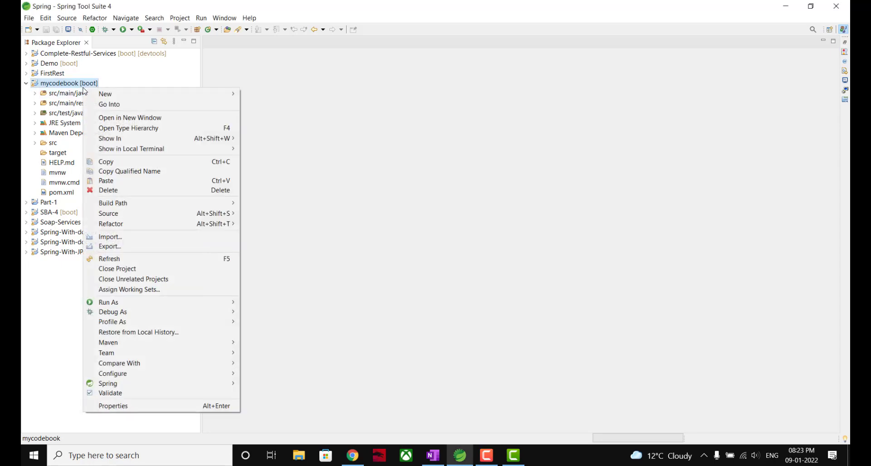
mouse_move(180, 101)
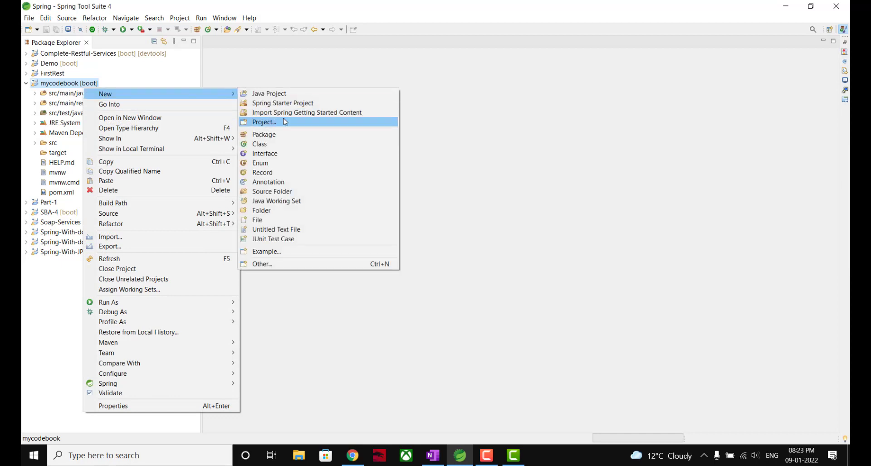
click(297, 221)
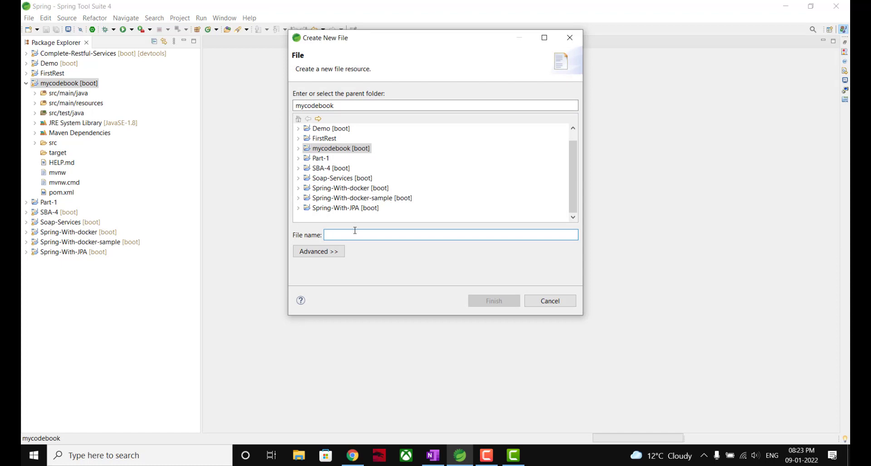
text(Dockerf)
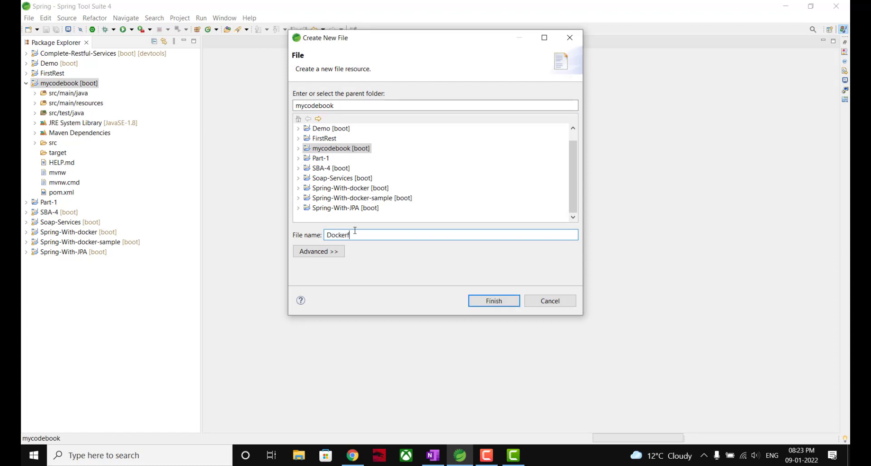
text(ile)
key(Return)
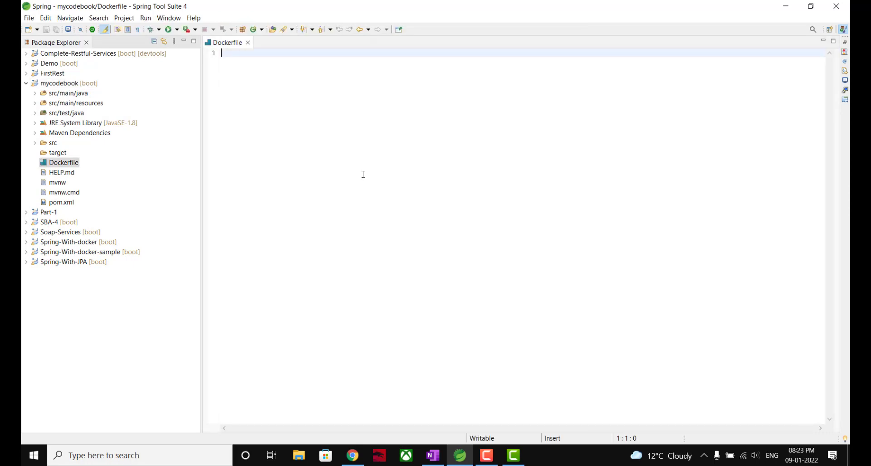
Write the Dockerfile lines FROM openjdk:8 and EXPOSE 8080
text(F)
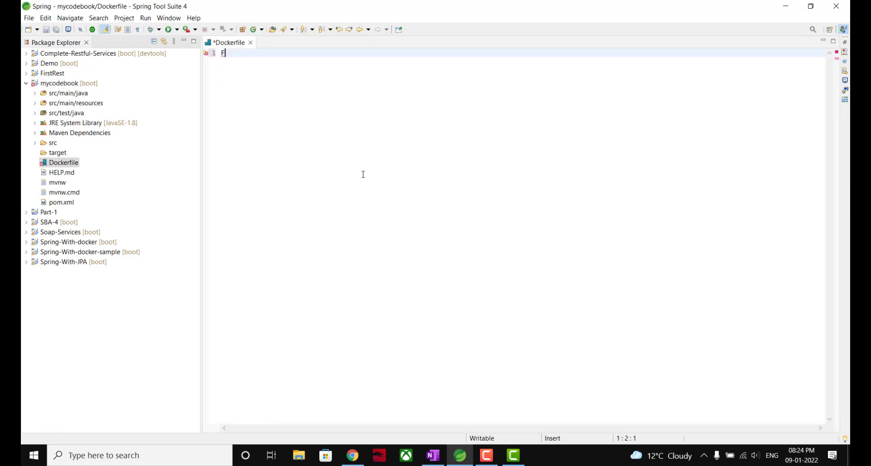
text(ROM)
key(ctrl+space)
text(openjdk:8)
key(Return)
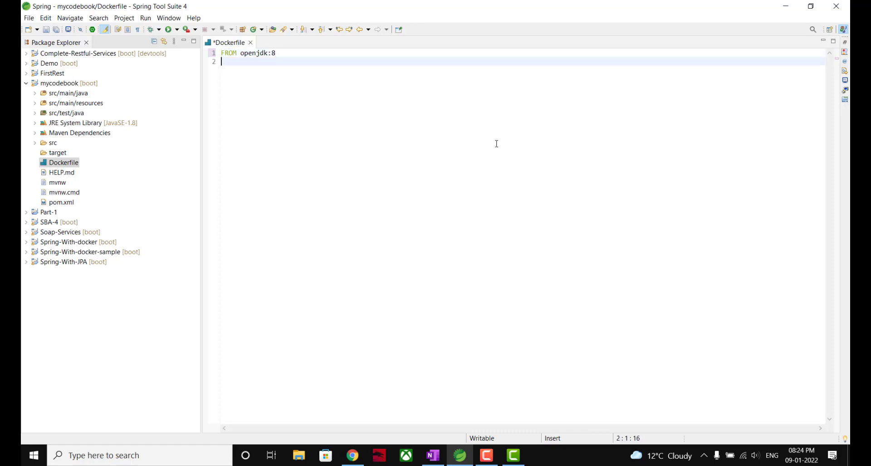
text(EXPOSE 8080)
key(Return)
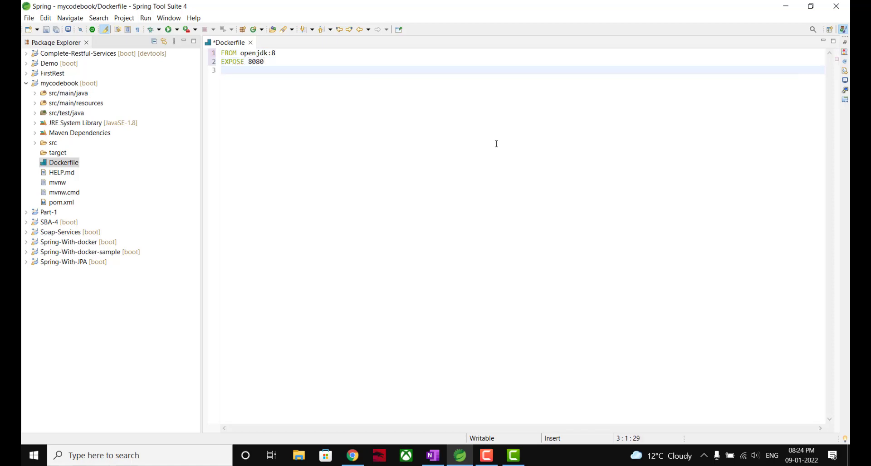
Add the line ADD target/mycodebook.jar mycodebook.jar and begin the ENTRYPOINT line
text(ADD targe)
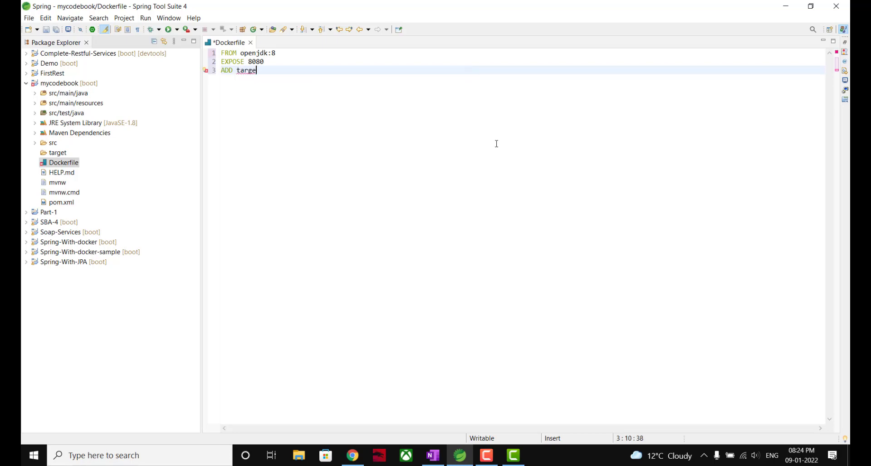
text(t/mycodebook.)
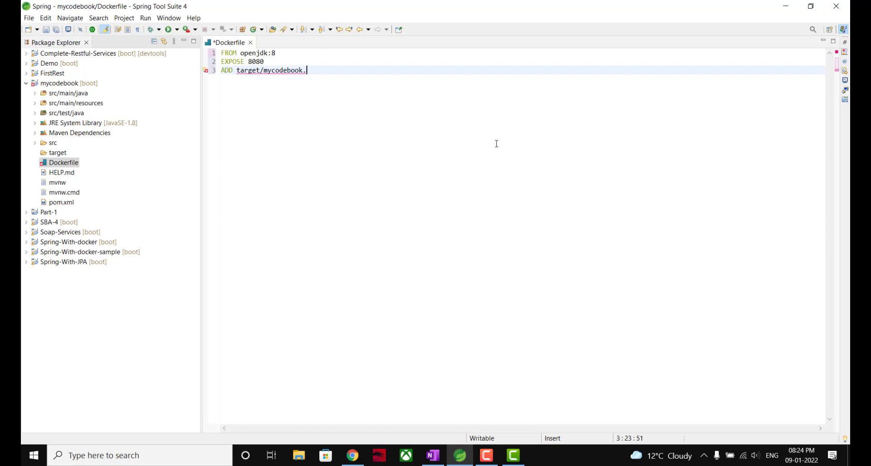
text(jar)
text( my)
text(code)
text(book)
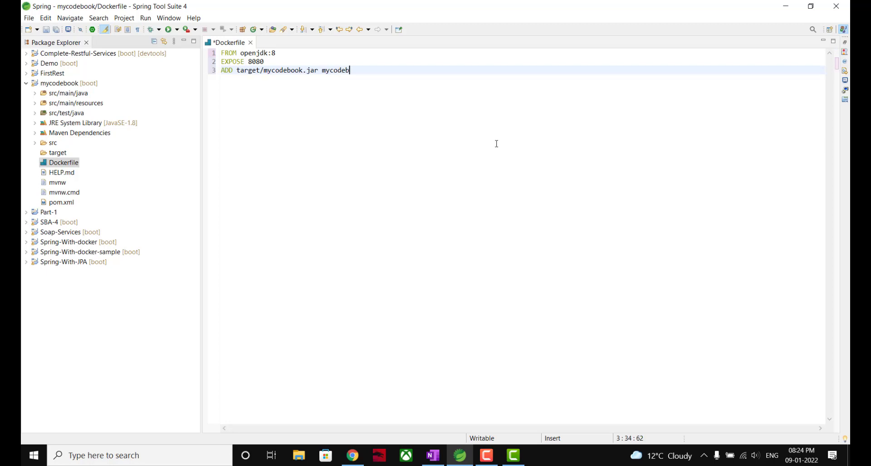
text(.jar)
key(Return)
text(EN)
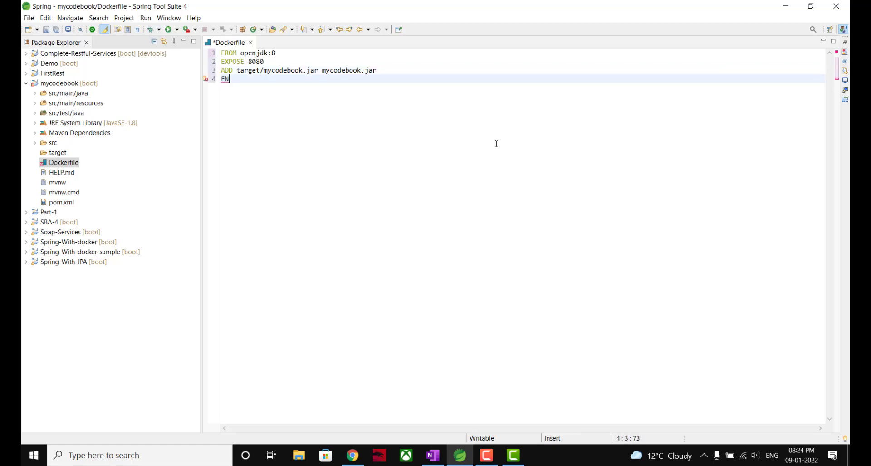
text(TRYPOINT n)
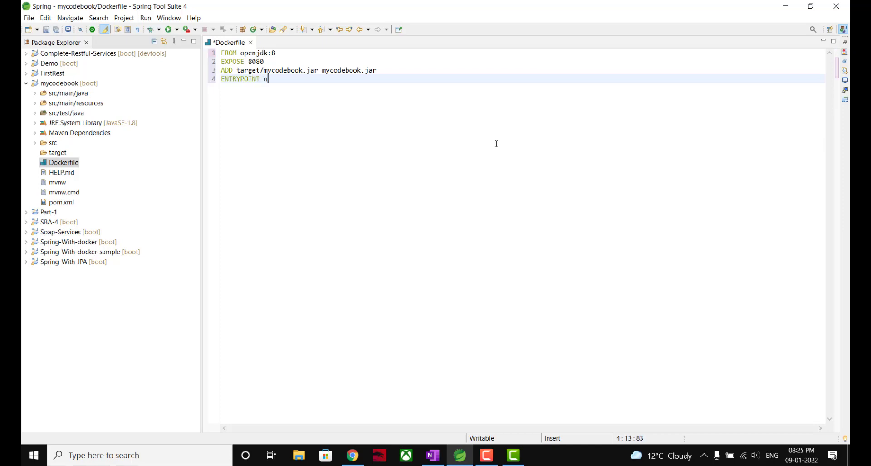
Complete line 4 as ENTRYPOINT ["java", "-jar","mycodebook.jar"] and save the Dockerfile
key(BackSpace)
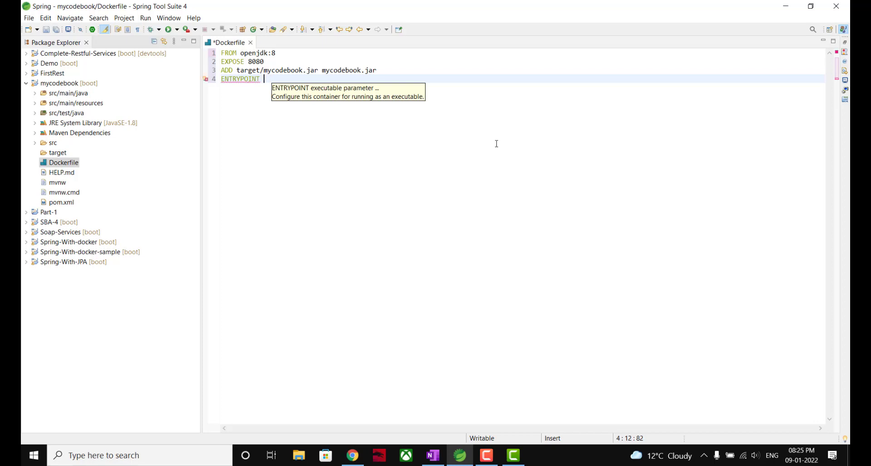
text(["j)
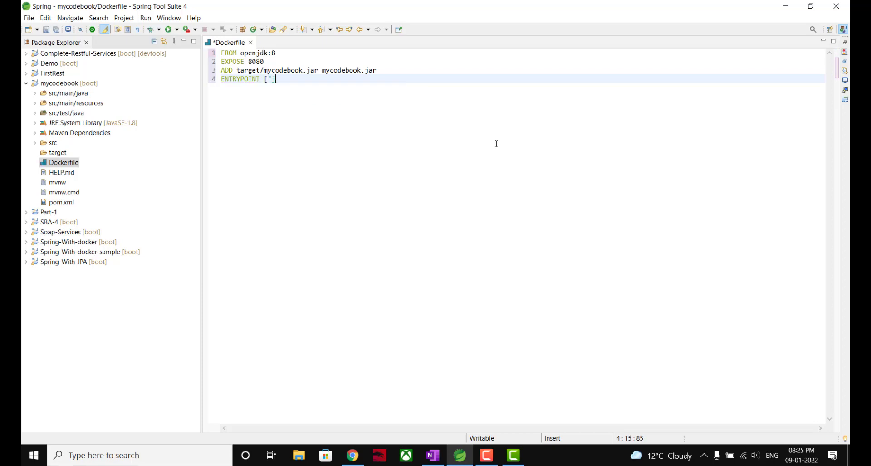
text(ava",)
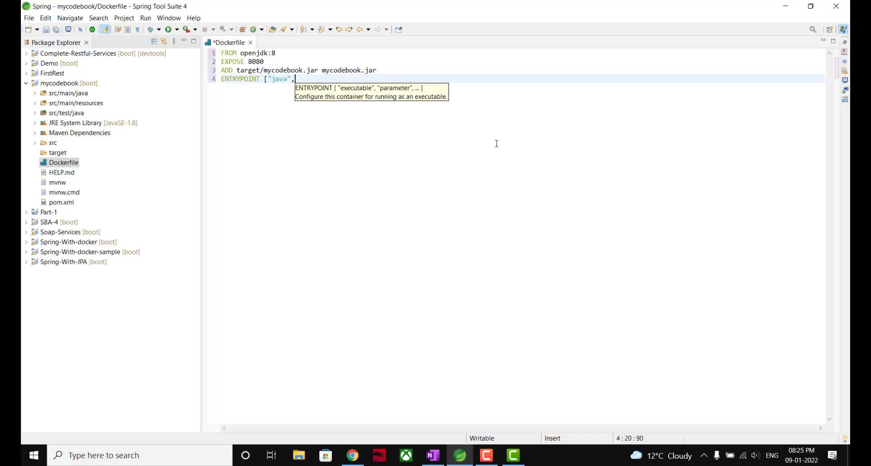
text( "-jar",)
text(mycodebookj)
key(BackSpace)
text(.jar)
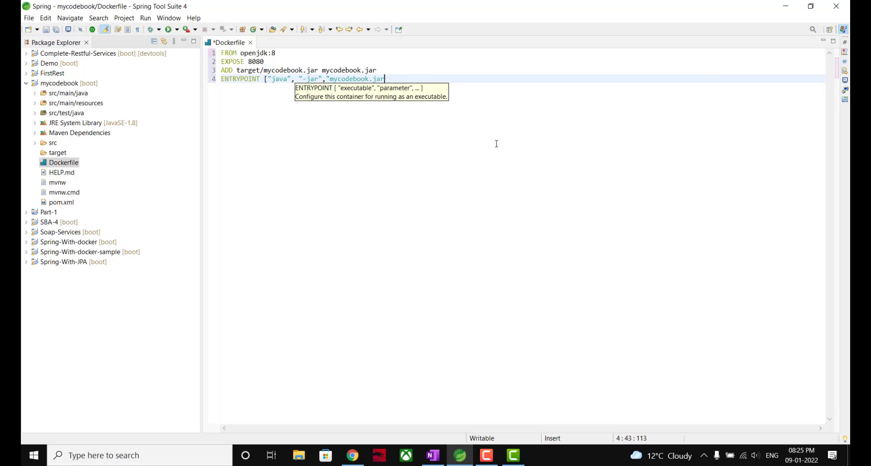
text("])
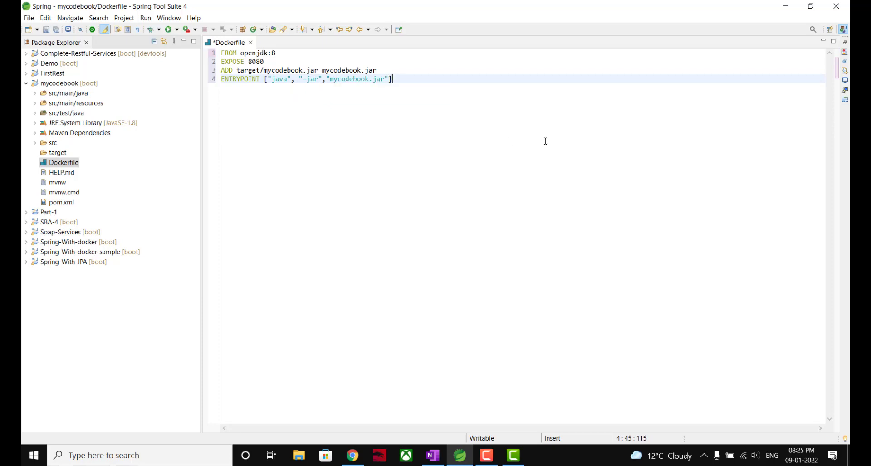
key(ctrl+s)
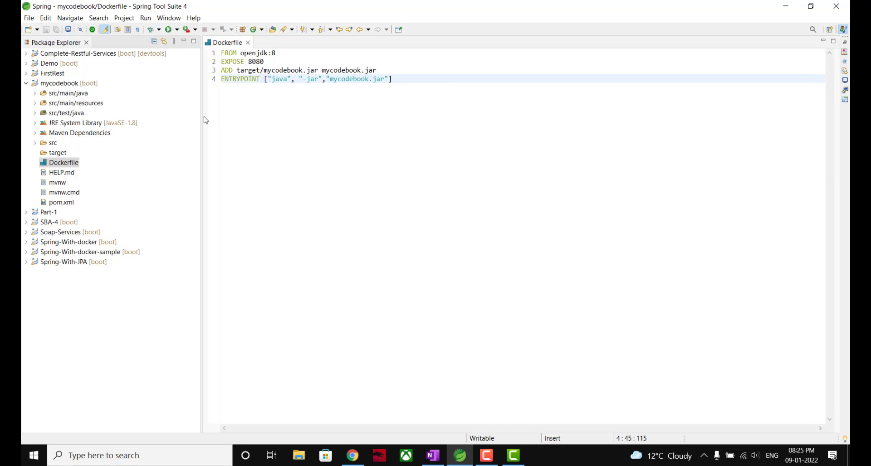
In pom.xml, add <finalName>mycodebook</finalName> to the build section after the plugins block
double_click(67, 204)
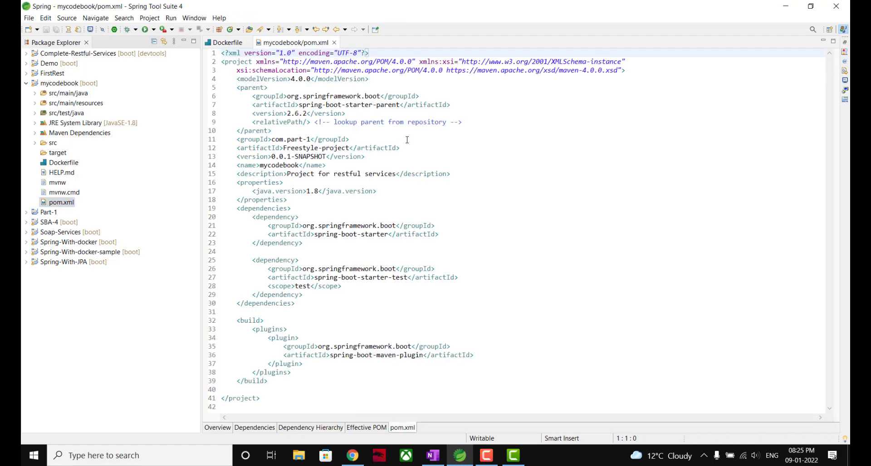
click(314, 364)
click(301, 373)
key(Return)
text(<)
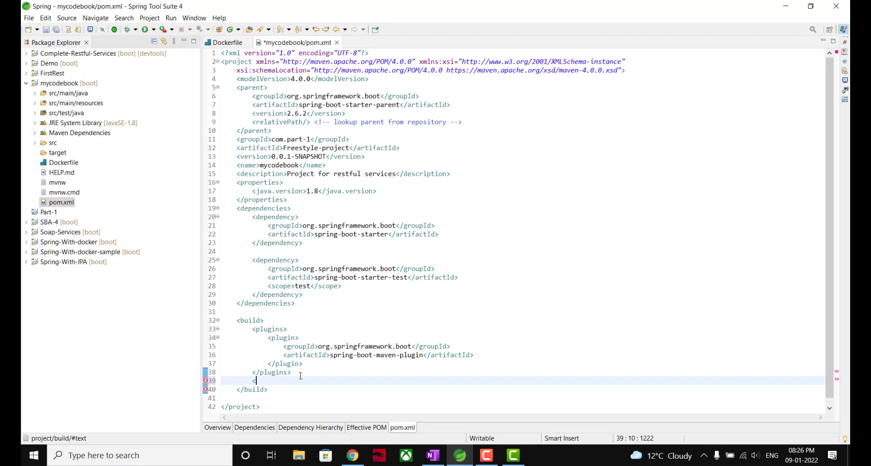
text(Fil)
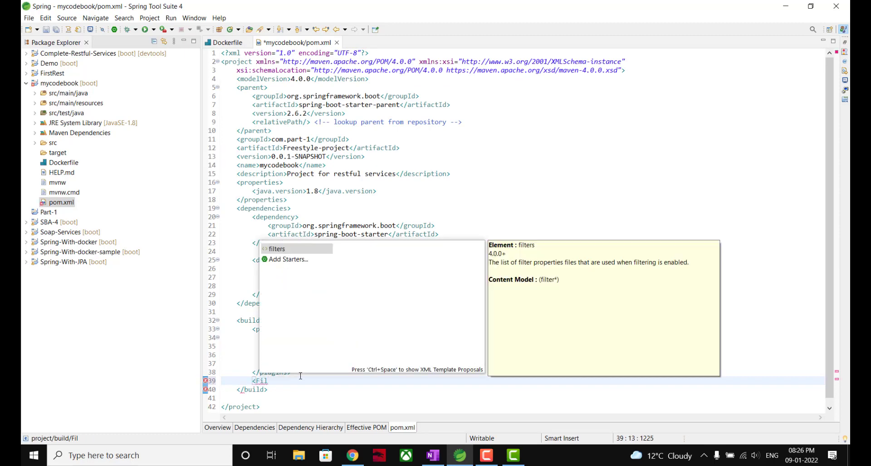
key(Down)
key(Return)
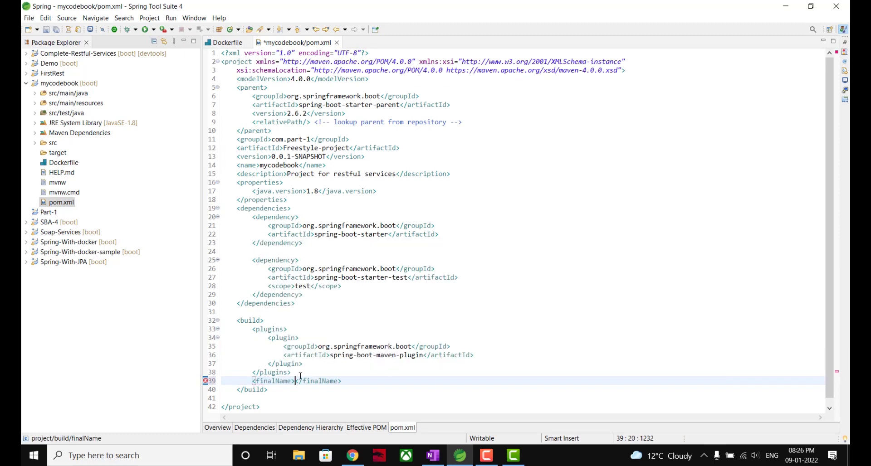
text(mycoe)
text(book)
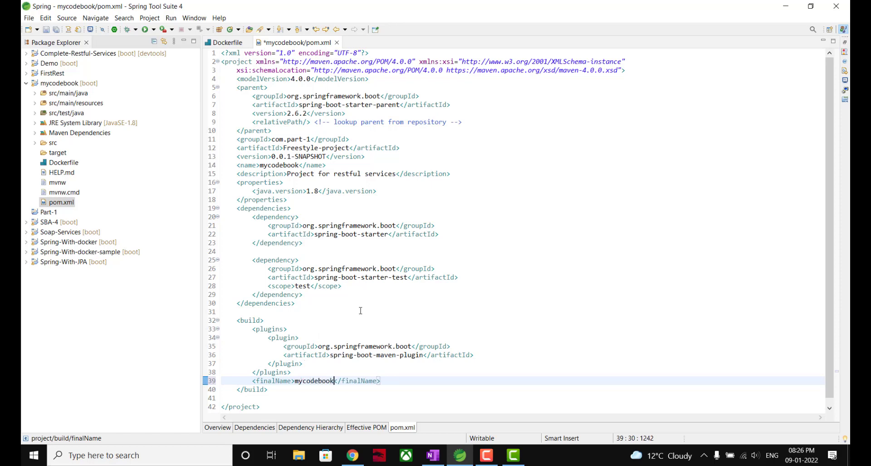
Save the edited pom.xml and close it
click(361, 311)
scroll(360, 311, down, 1)
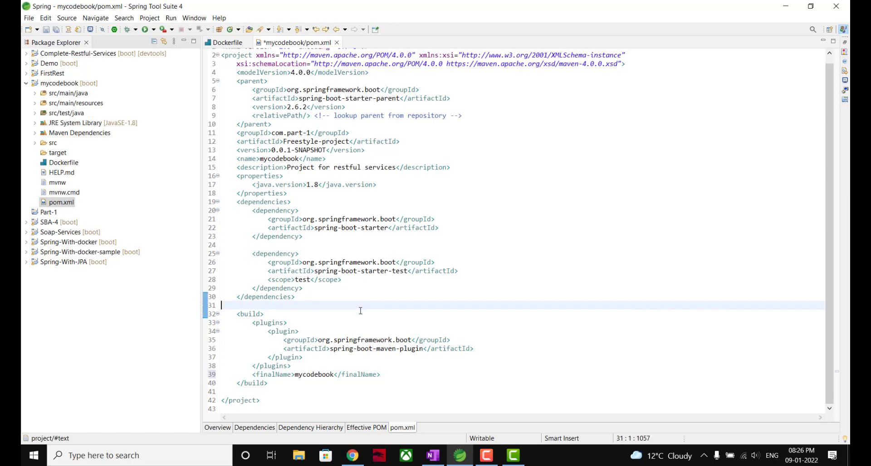
key(ctrl+s)
scroll(445, 283, up, 1)
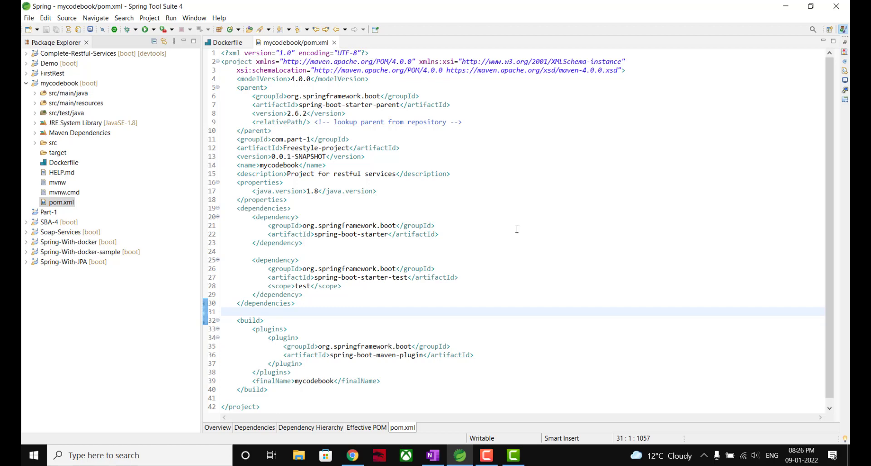
click(334, 42)
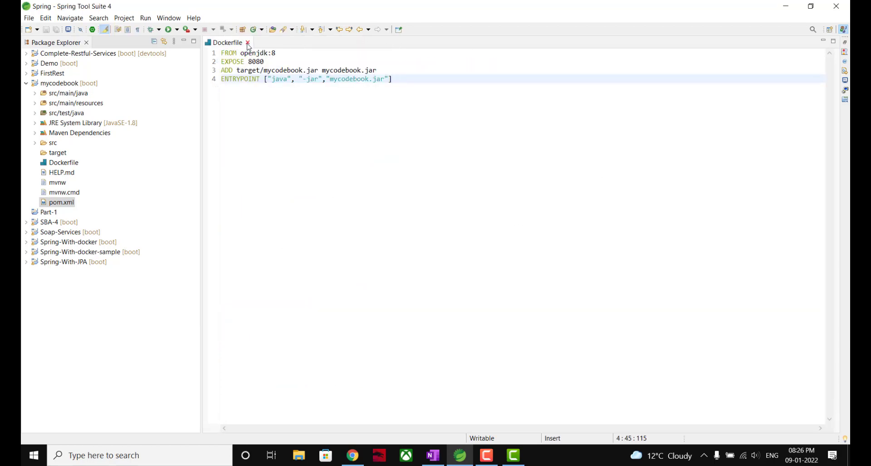
Close the Dockerfile and open a Git Bash local terminal for mycodebook
click(248, 42)
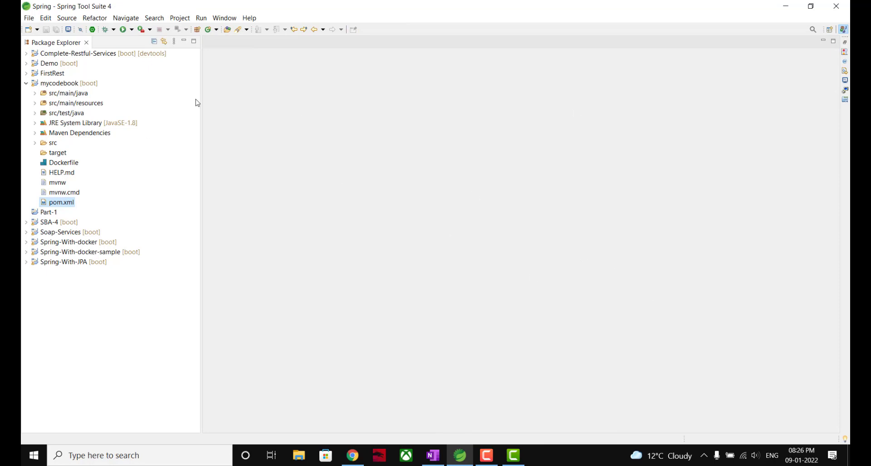
right_click(72, 87)
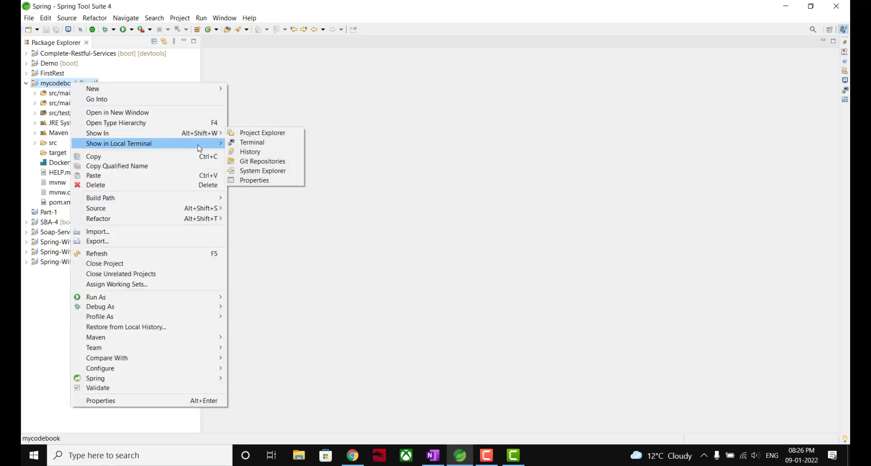
mouse_move(198, 145)
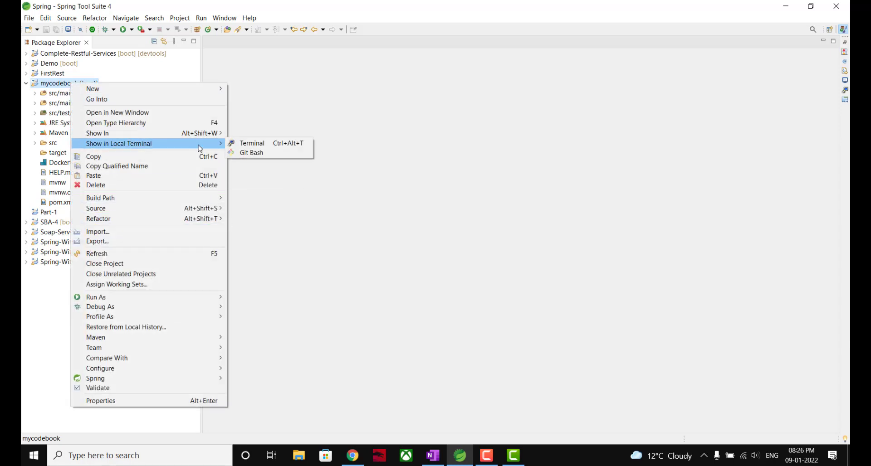
click(274, 154)
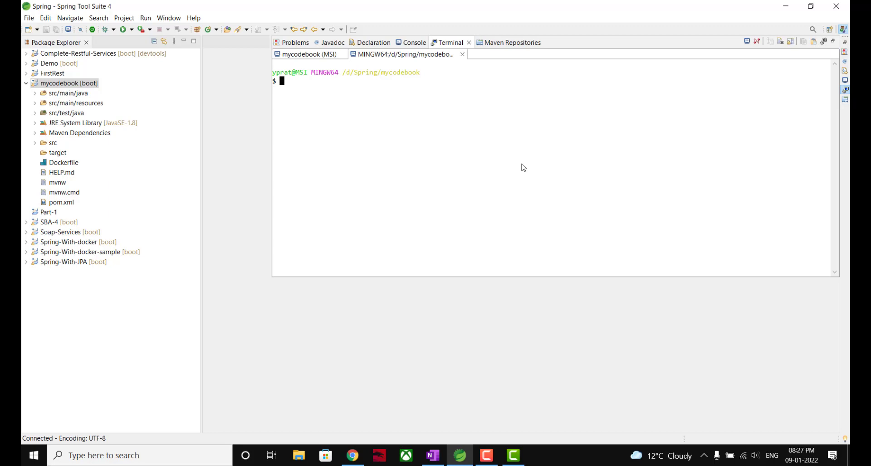
Run git init to create an empty repository in the mycodebook folder
text(git init)
key(Return)
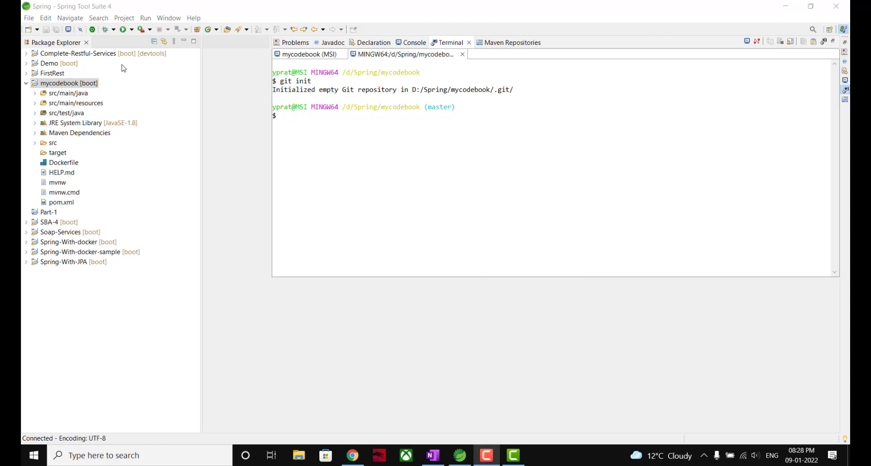
Show mycodebook in File Explorer, enter its folder on D:\Spring, and open .gitignore
right_click(76, 88)
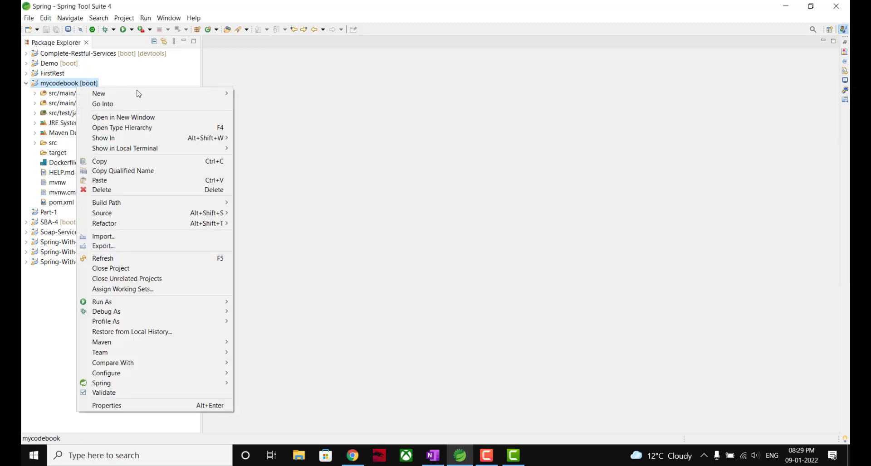
mouse_move(183, 139)
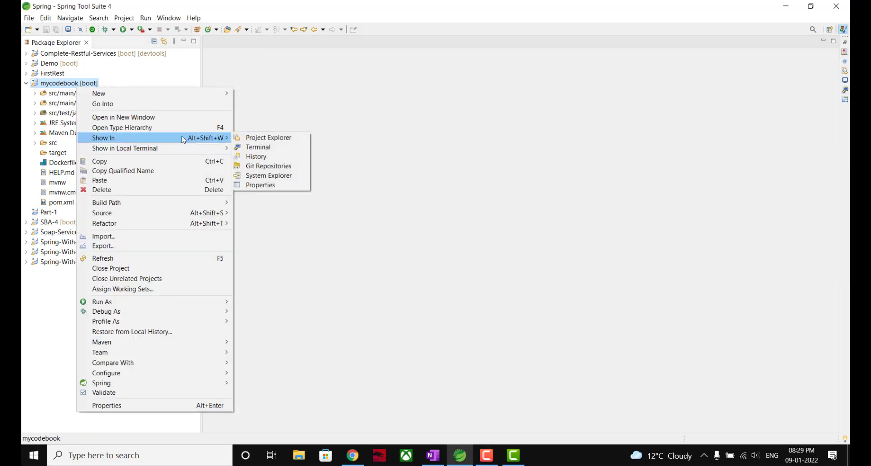
click(271, 177)
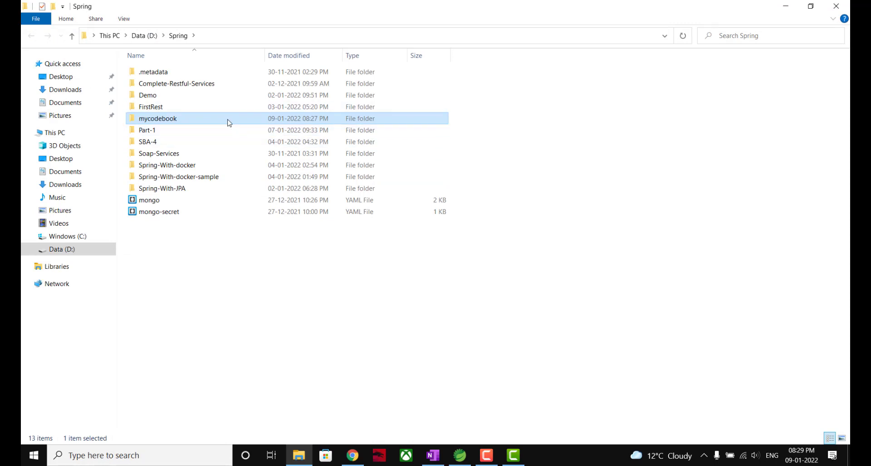
double_click(229, 123)
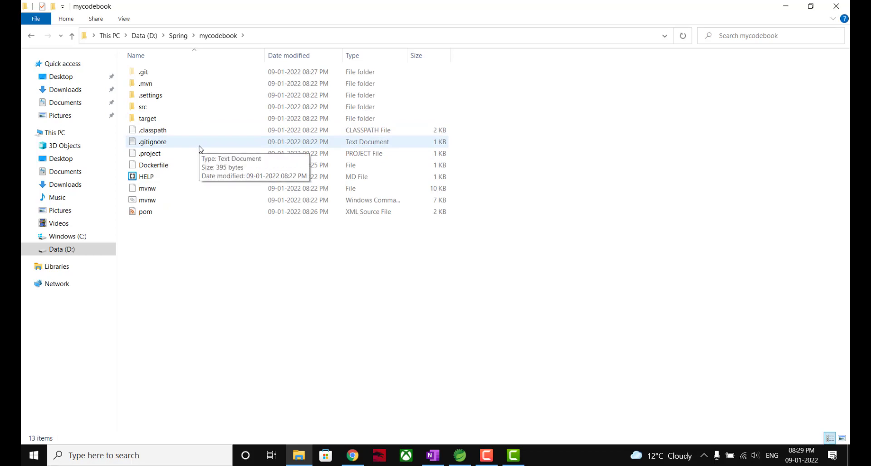
double_click(201, 142)
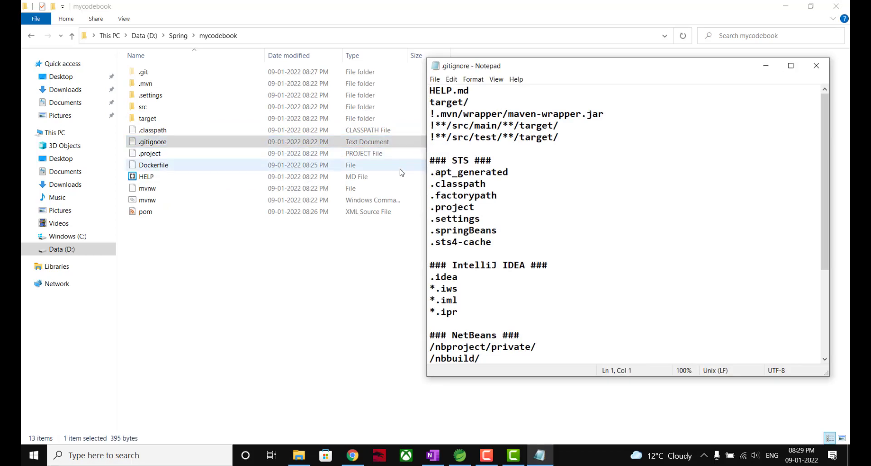
Delete the target/ line and the three lines below it from .gitignore, save, and close Notepad
scroll(566, 191, down, 1)
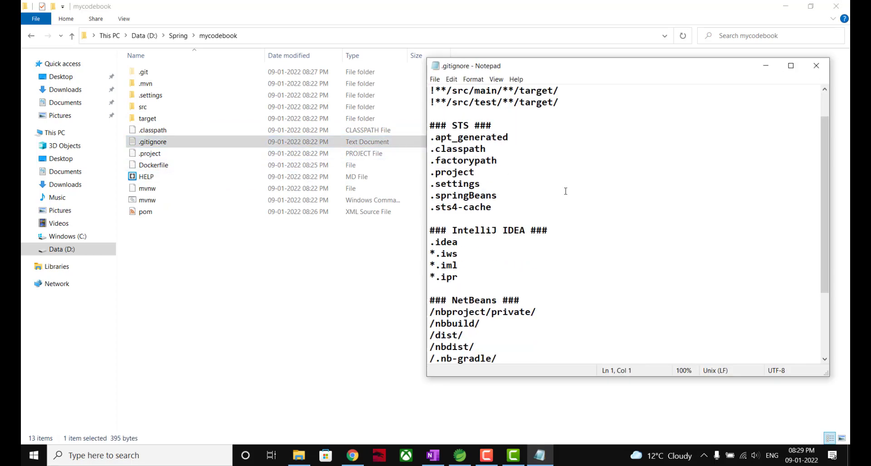
scroll(565, 191, up, 1)
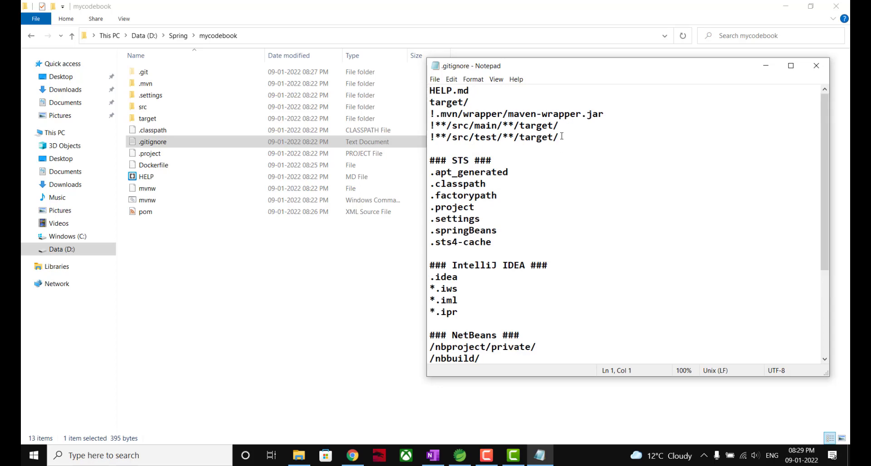
drag(562, 136, 412, 102)
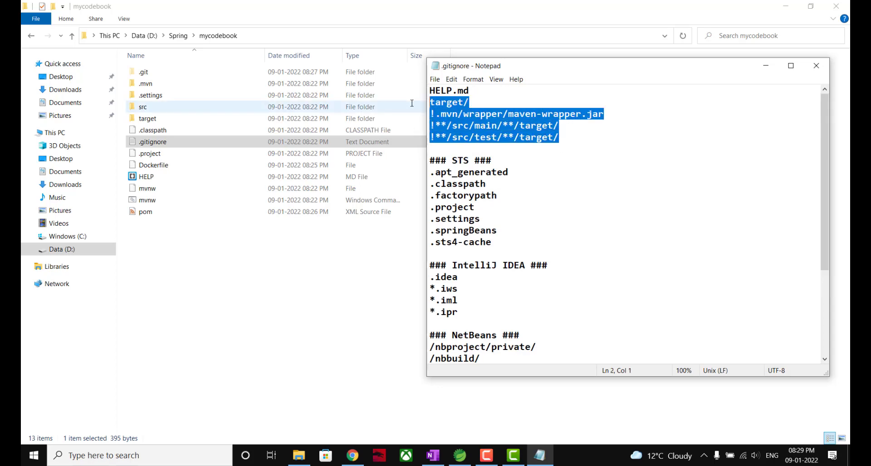
key(Delete)
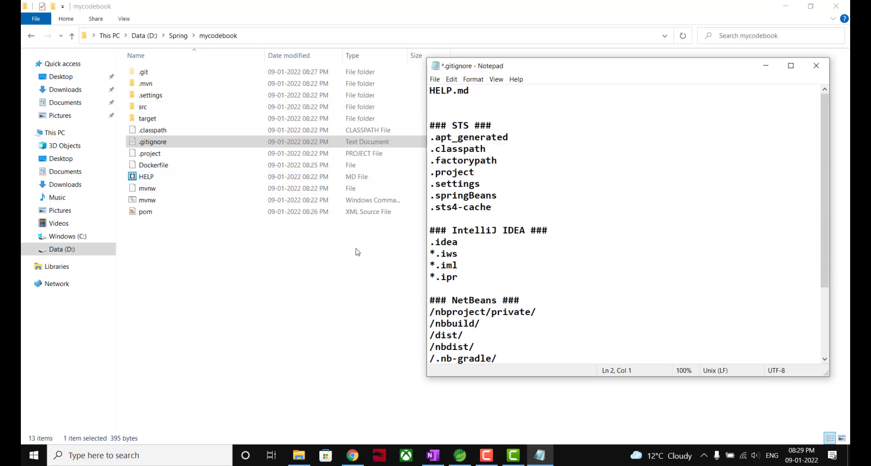
key(ctrl+s)
click(817, 65)
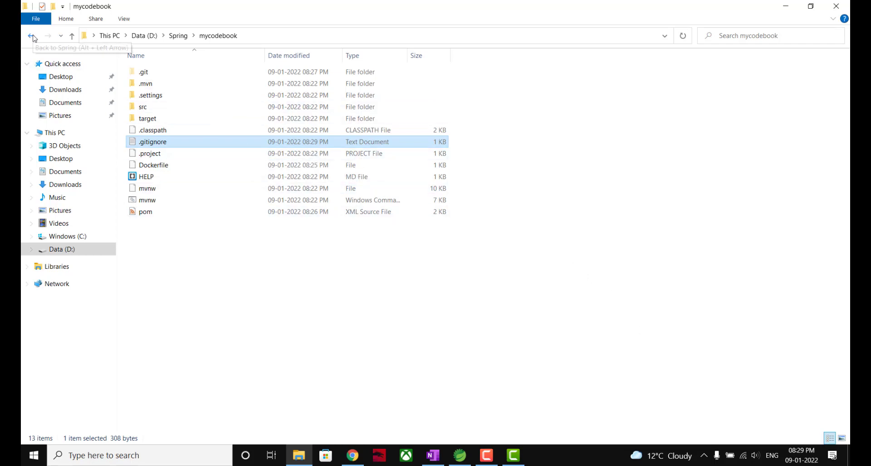
click(33, 39)
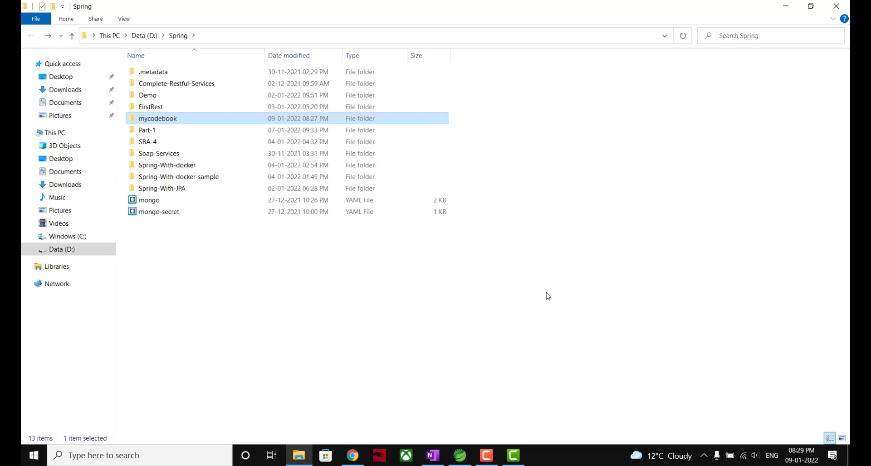
Run Maven install on mycodebook to build target/mycodebook.jar
click(459, 455)
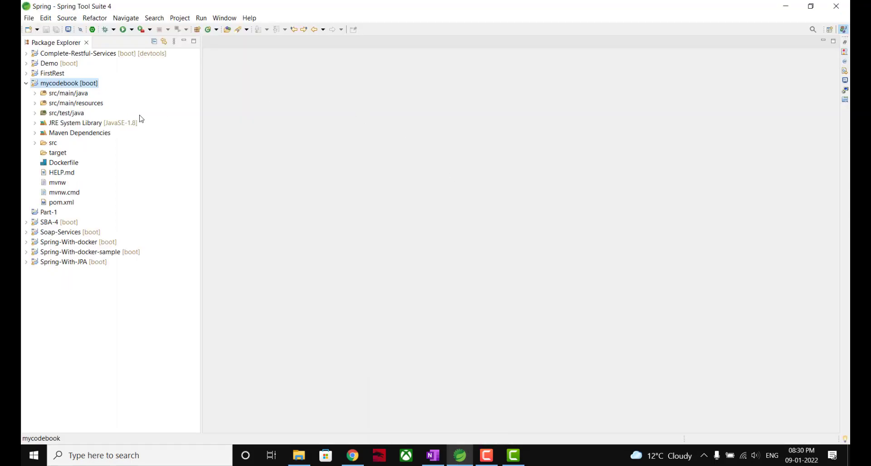
right_click(69, 87)
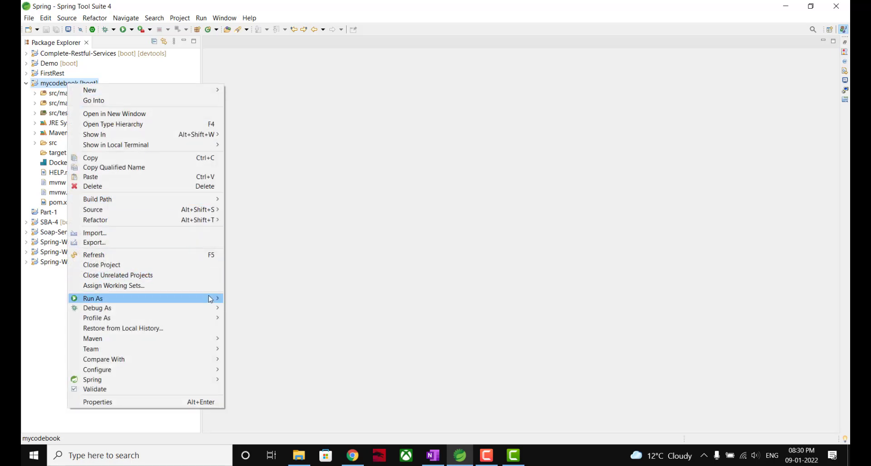
mouse_move(210, 299)
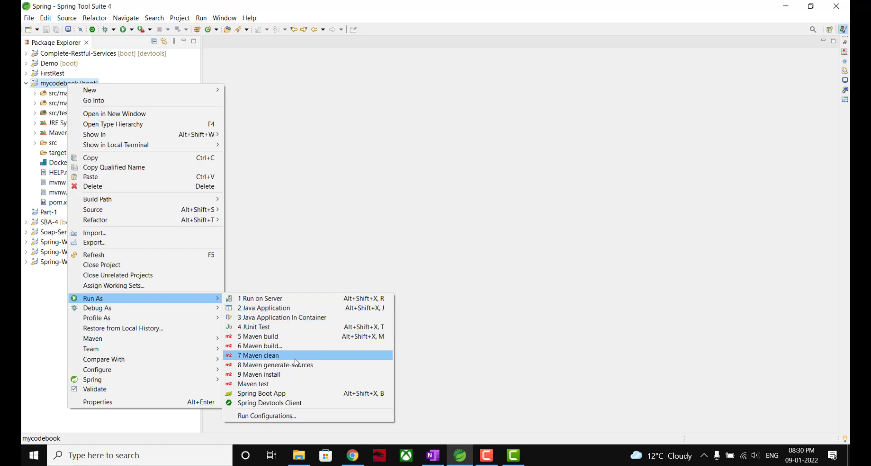
click(300, 375)
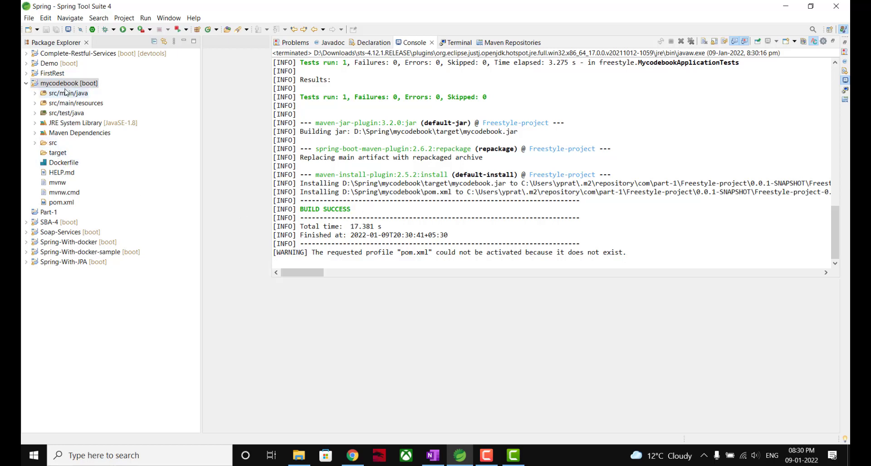
Refresh mycodebook so target shows mycodebook.jar, then bring back the Git Bash terminal
right_click(65, 92)
click(55, 86)
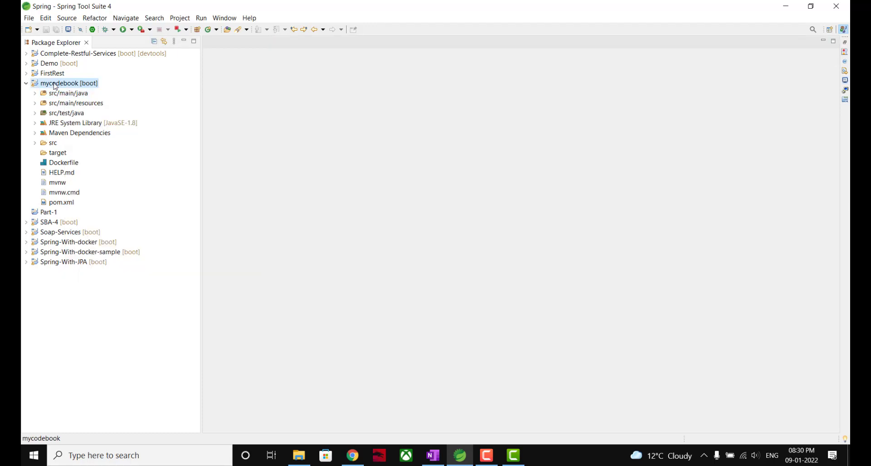
right_click(55, 86)
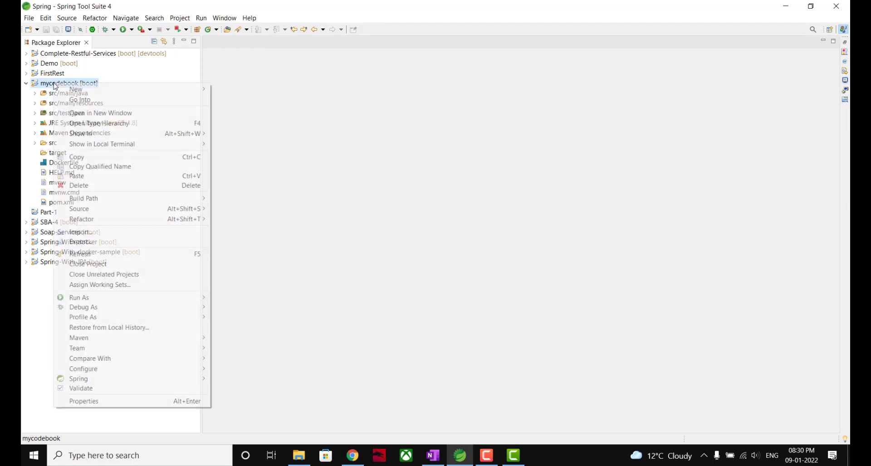
click(134, 254)
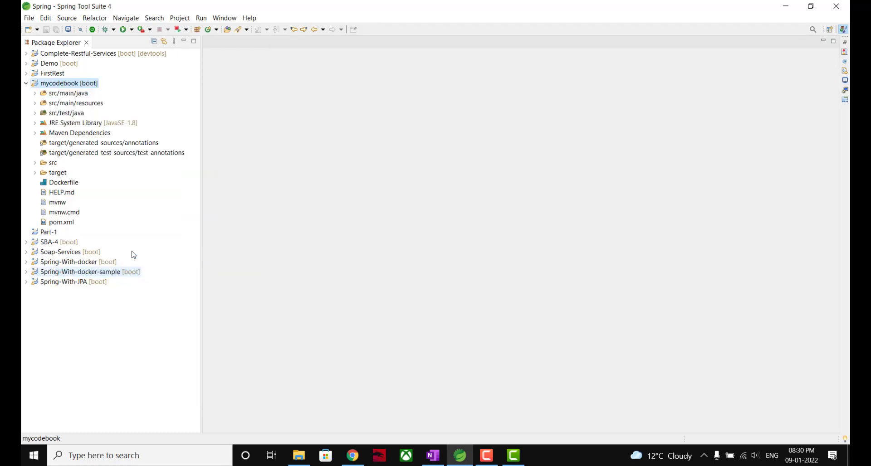
click(35, 174)
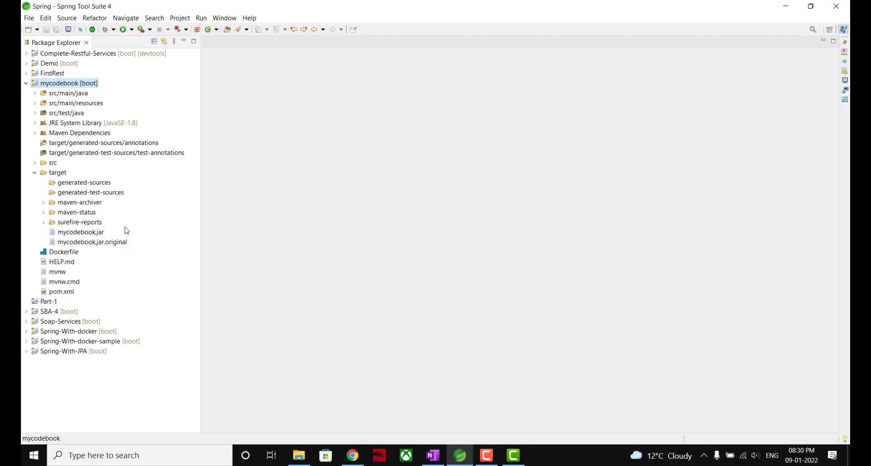
click(26, 83)
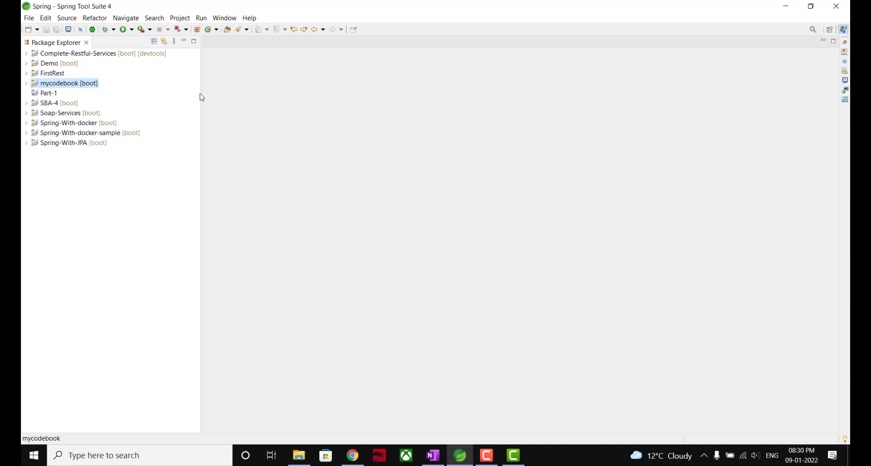
click(26, 84)
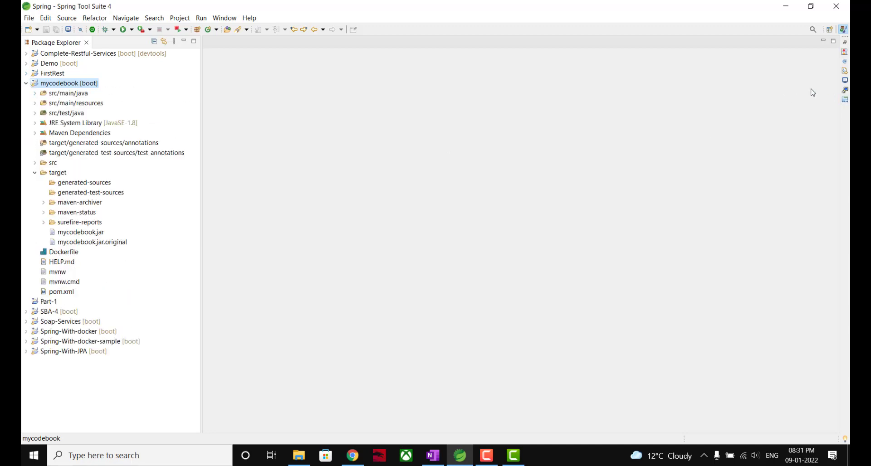
click(844, 90)
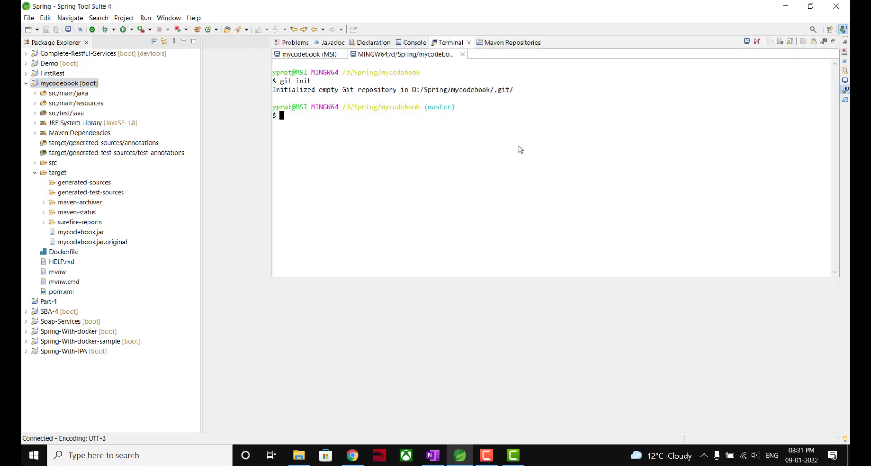
Stage all files with git add . and commit them as "first-commit", then go to Chrome
text(git add .)
key(Return)
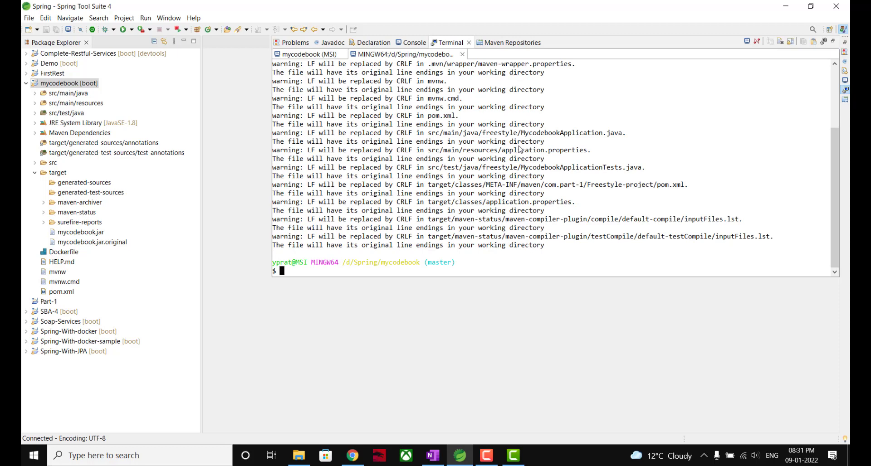
text(git commit -m "fi)
text(rst)
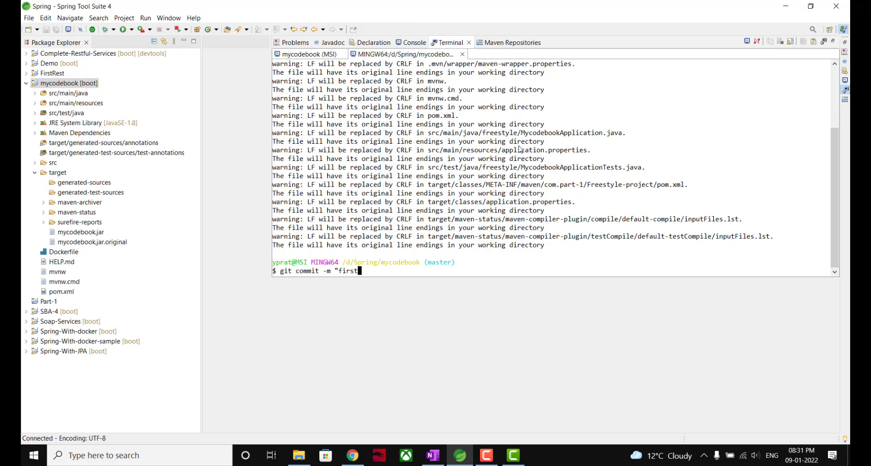
text(-commit")
key(Return)
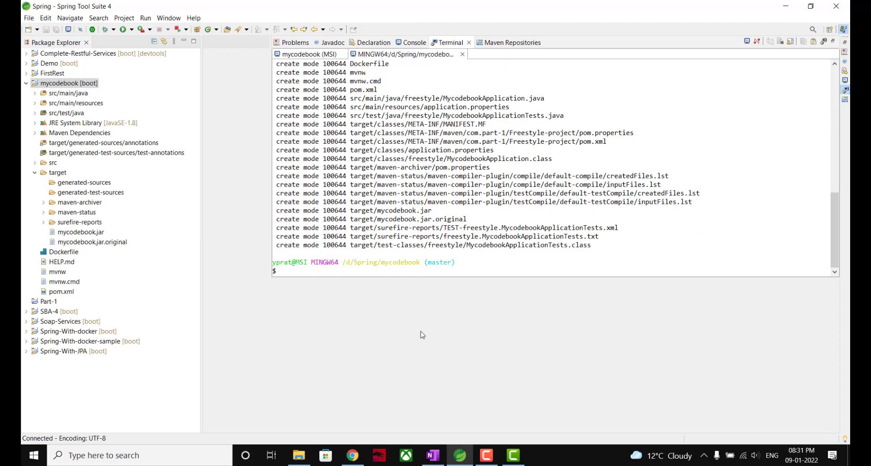
click(353, 455)
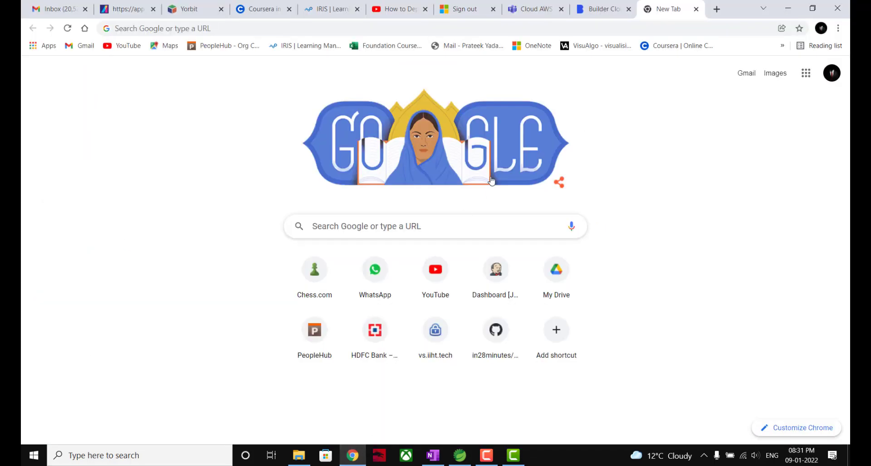
Search the web for github and open the GitHub site
click(390, 33)
text(github)
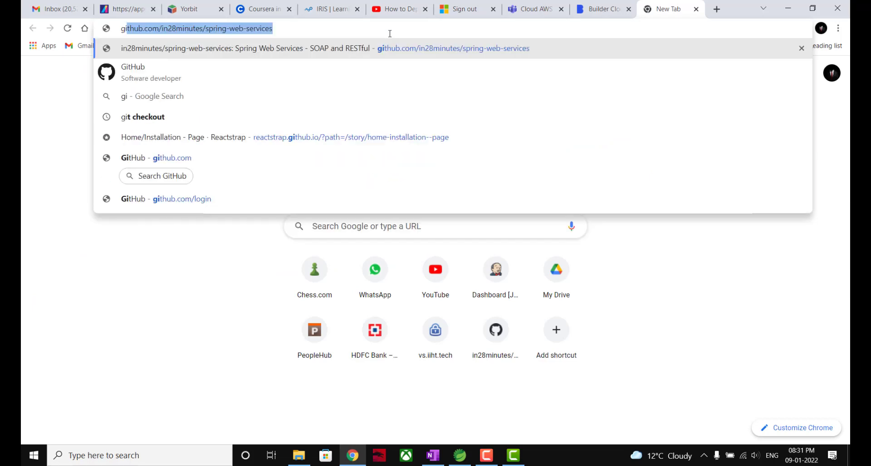
key(Delete)
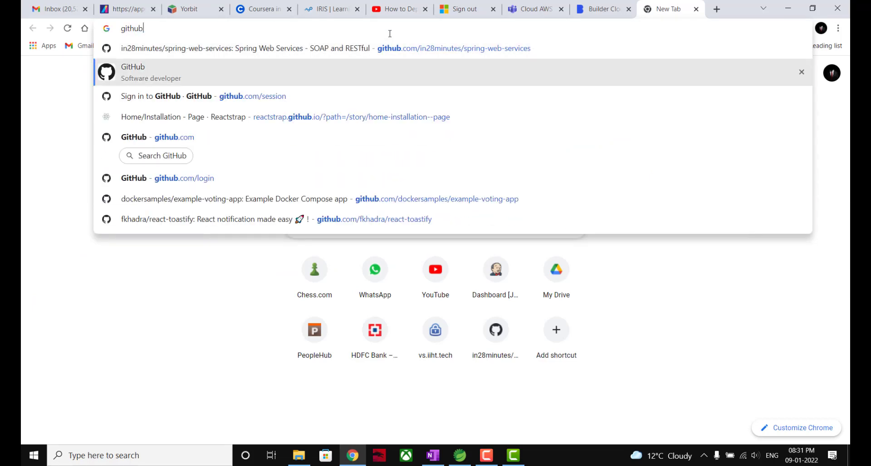
key(Return)
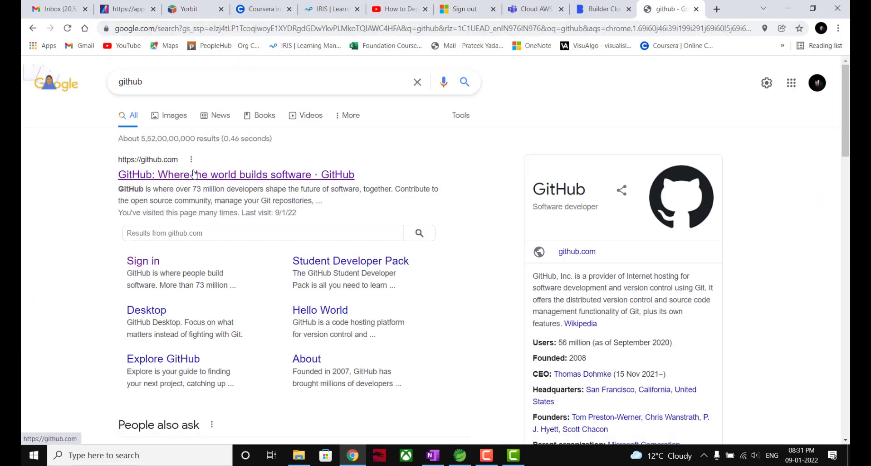
click(193, 174)
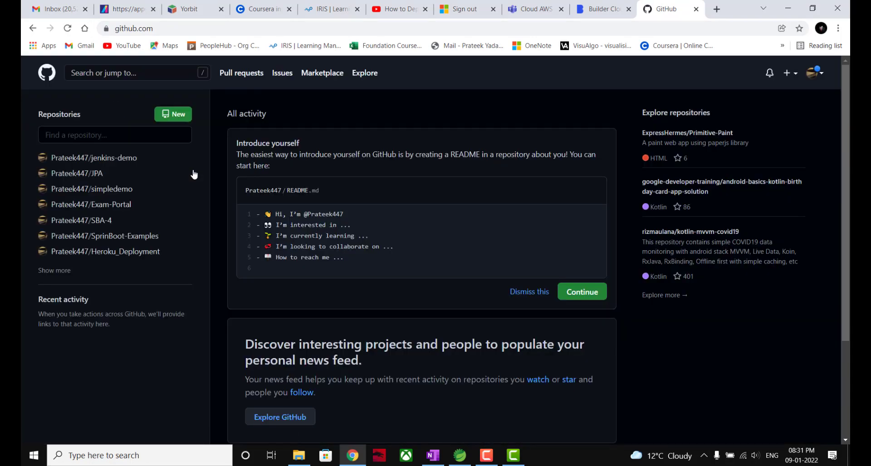
Create a new repository named mycodebook-repo
click(180, 118)
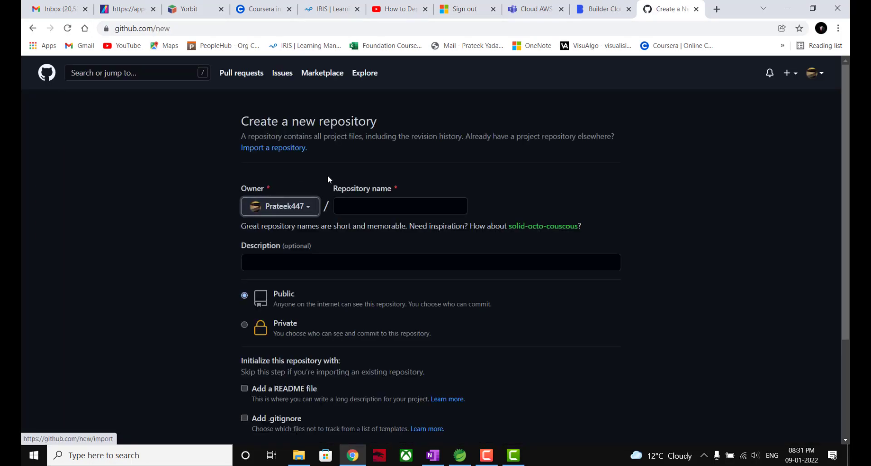
click(399, 205)
text(my)
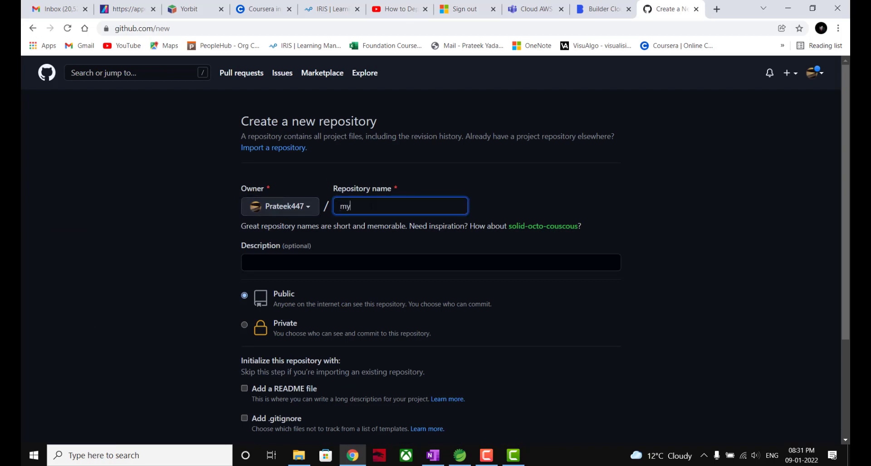
text(codebook)
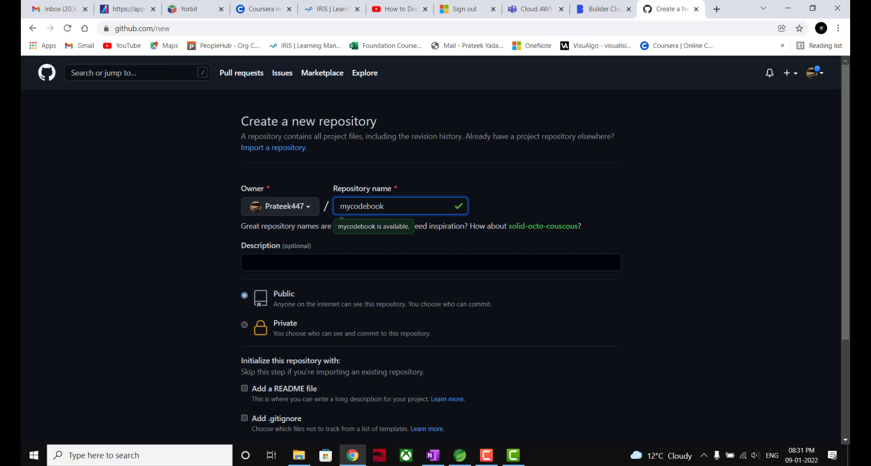
text(-re)
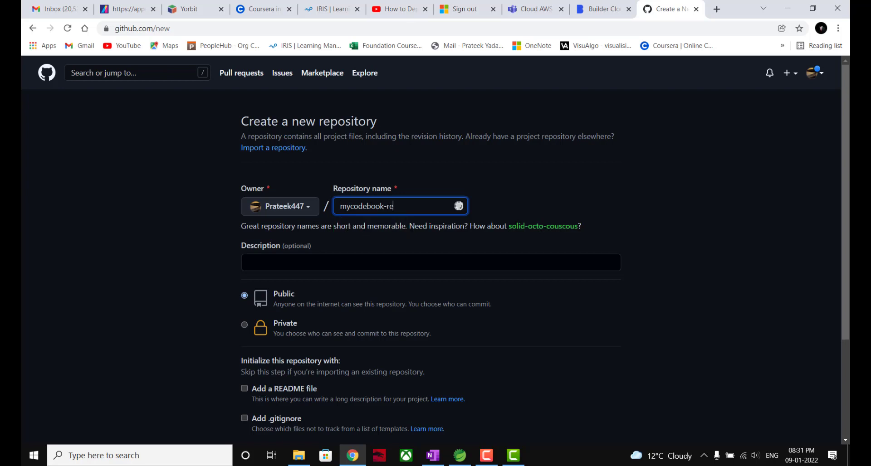
text(po)
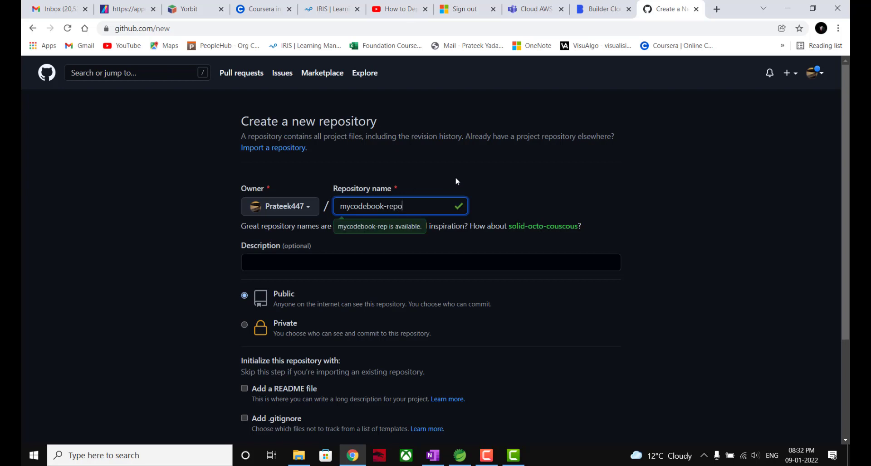
click(526, 187)
scroll(526, 187, down, 3)
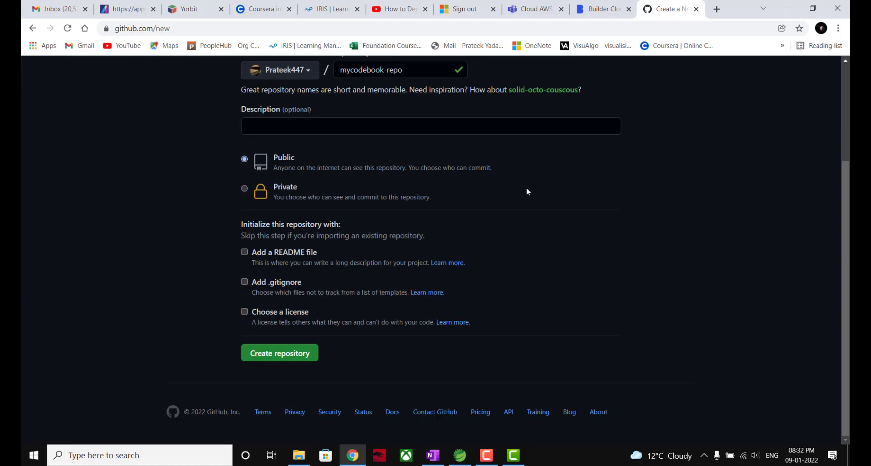
click(294, 353)
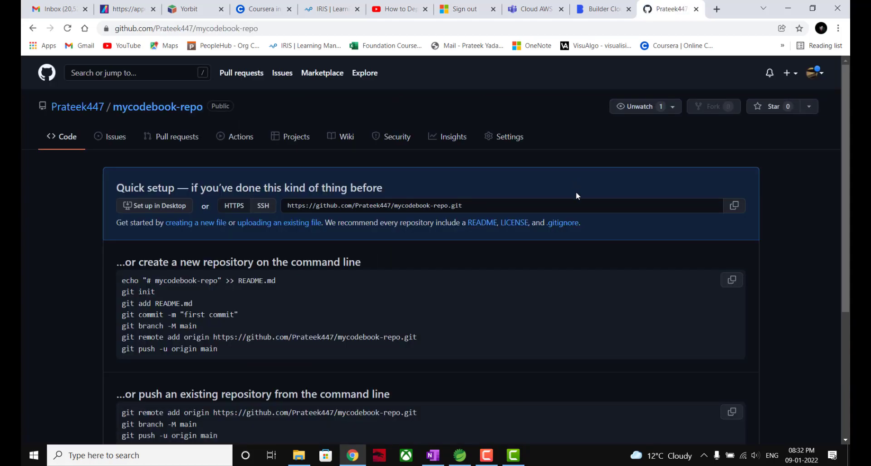
Copy GitHub's git remote add origin command and run it in the STS terminal
scroll(554, 266, down, 3)
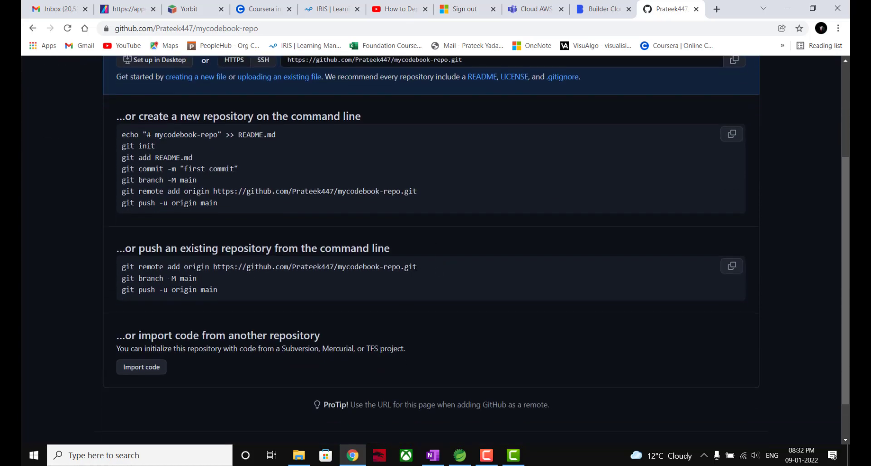
drag(413, 266, 90, 266)
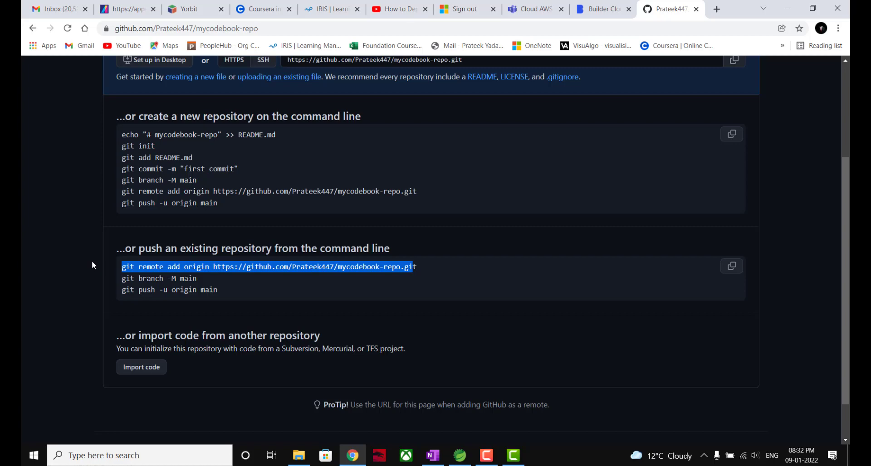
click(420, 262)
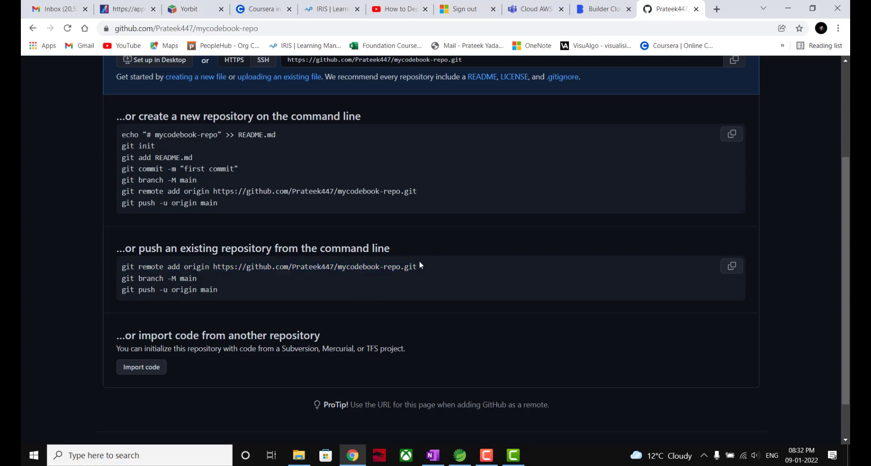
drag(419, 268, 107, 266)
key(ctrl+c)
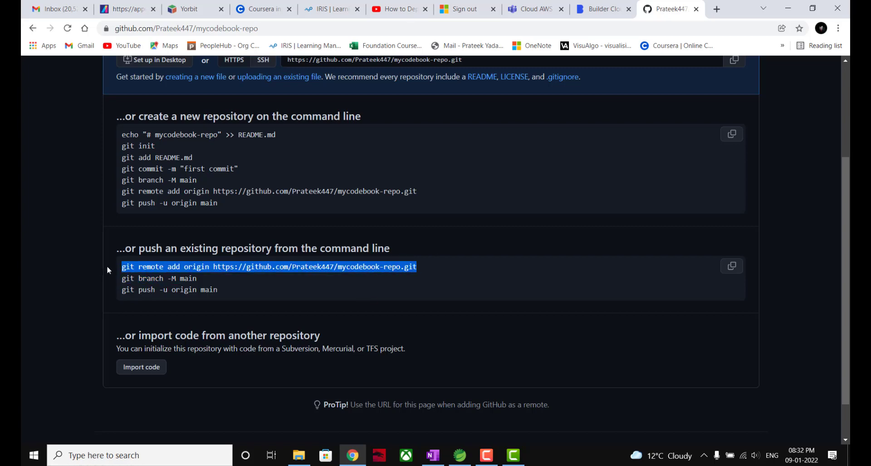
click(459, 456)
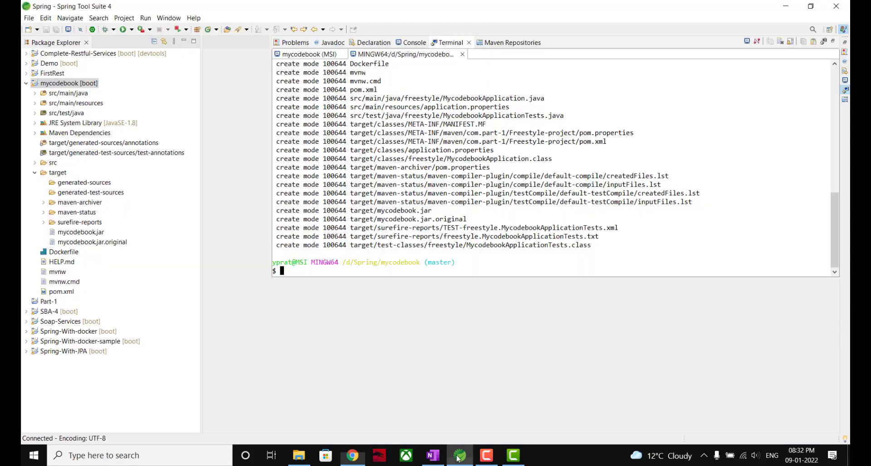
right_click(331, 266)
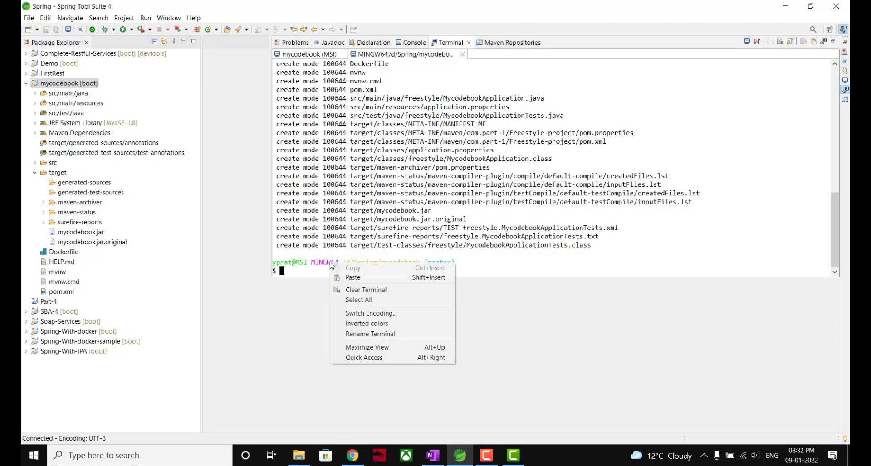
click(352, 278)
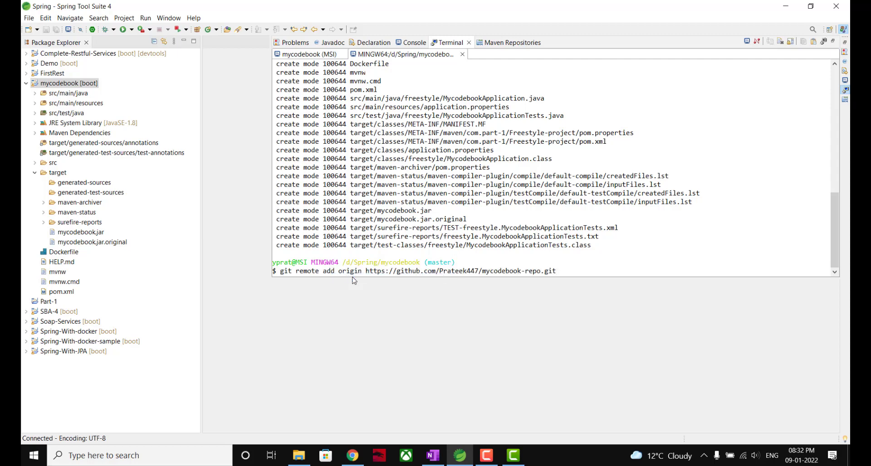
key(Return)
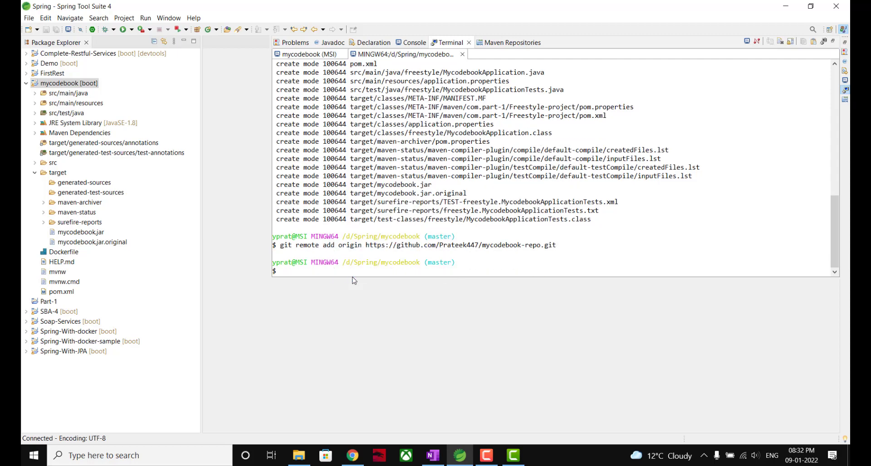
Copy and run git branch -M main in the terminal to rename the branch
click(352, 455)
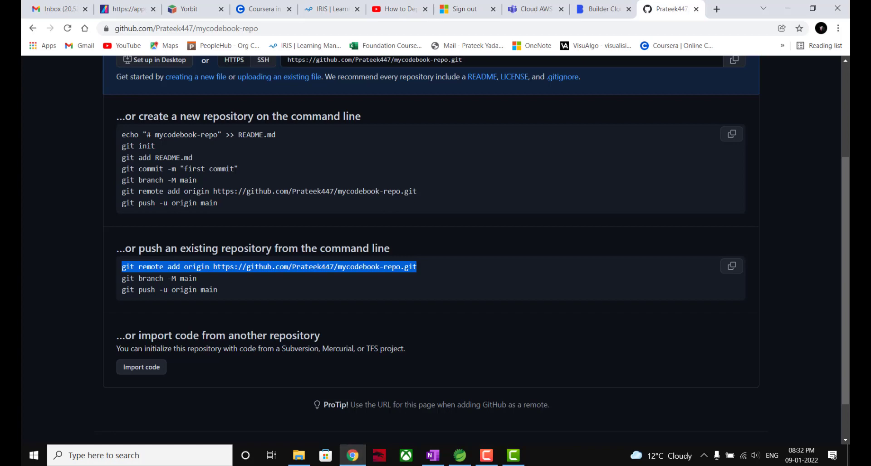
drag(198, 280, 112, 279)
key(ctrl+c)
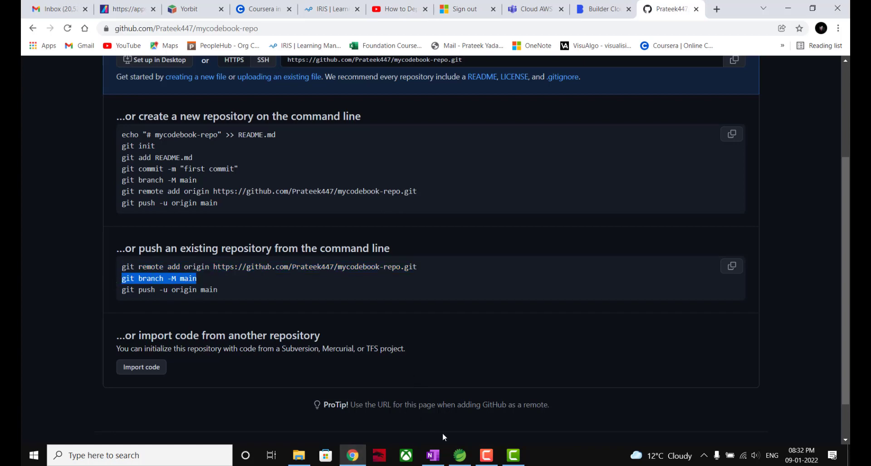
click(459, 450)
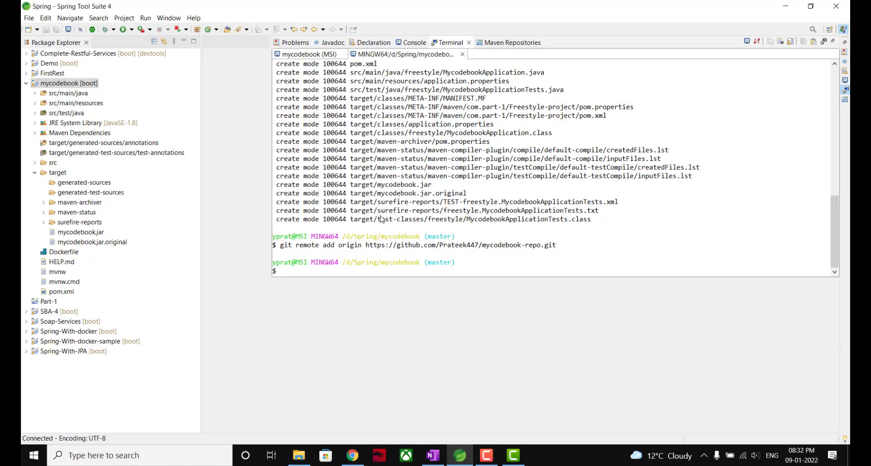
right_click(286, 272)
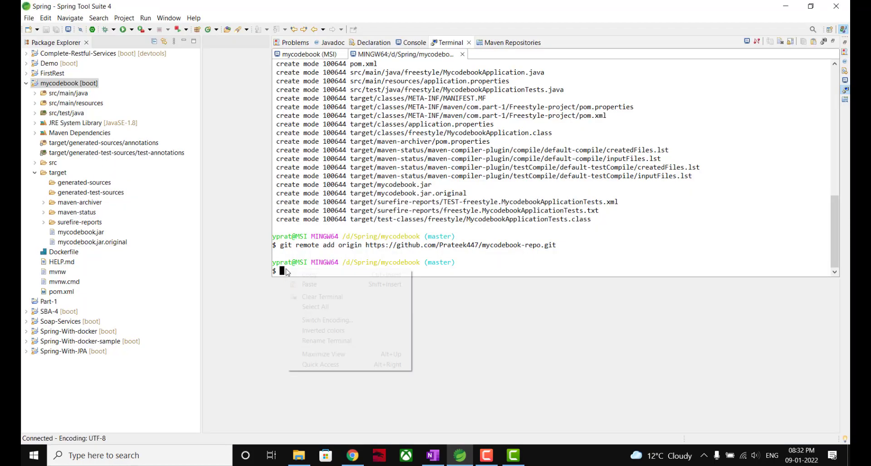
click(312, 284)
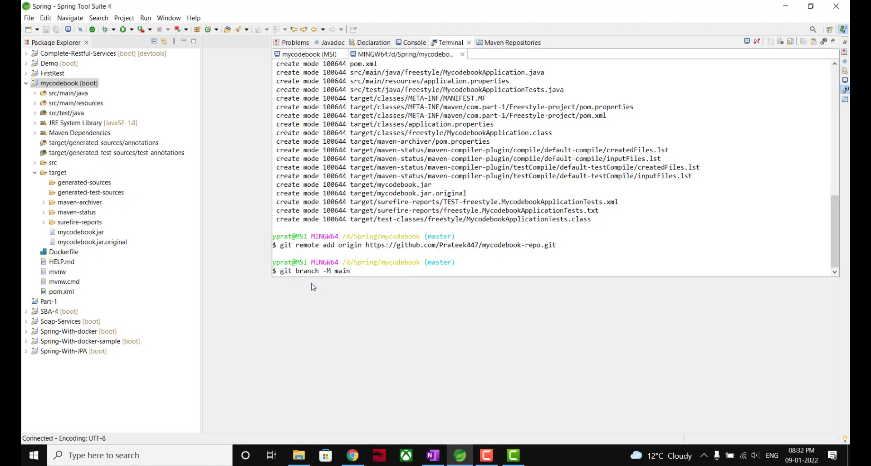
key(Return)
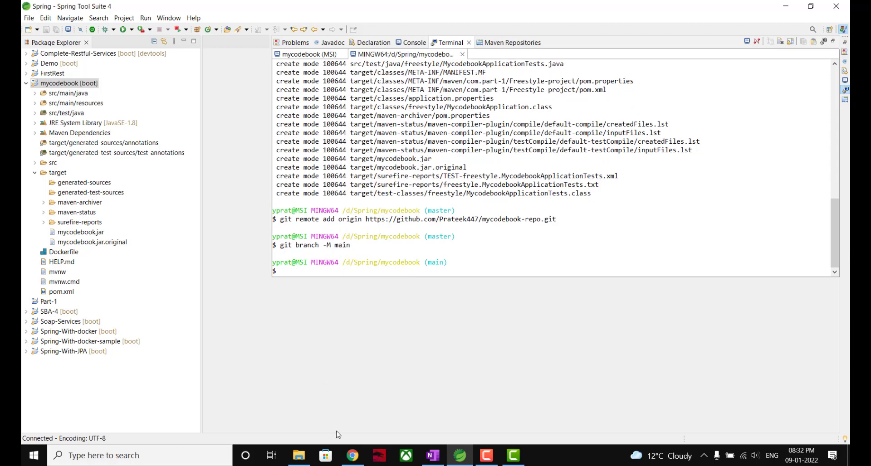
Copy and run git push -u origin main to push the project to GitHub
click(353, 456)
drag(219, 290, 122, 290)
key(ctrl+c)
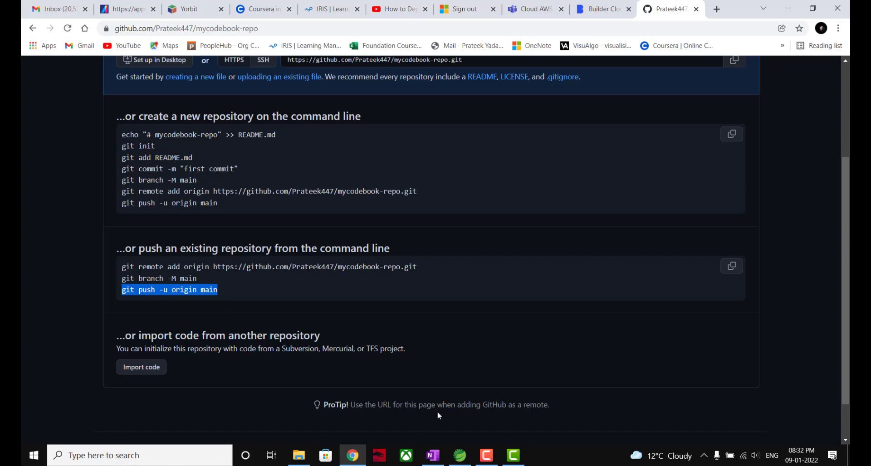
click(459, 455)
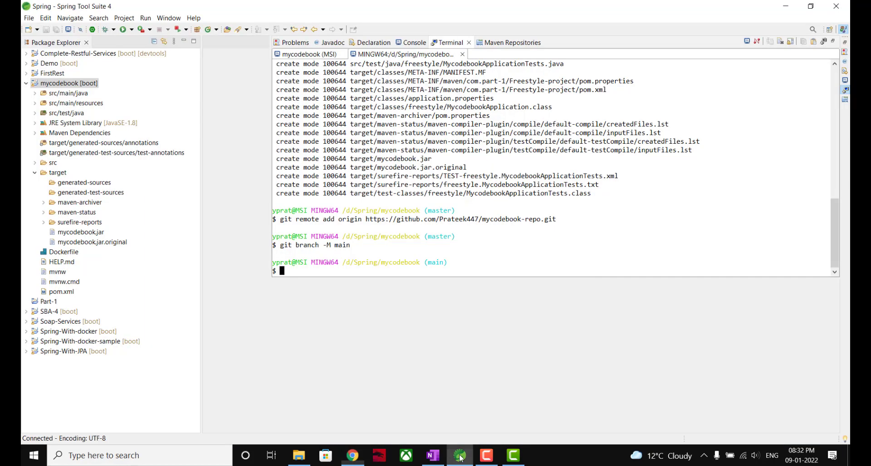
right_click(345, 271)
click(359, 282)
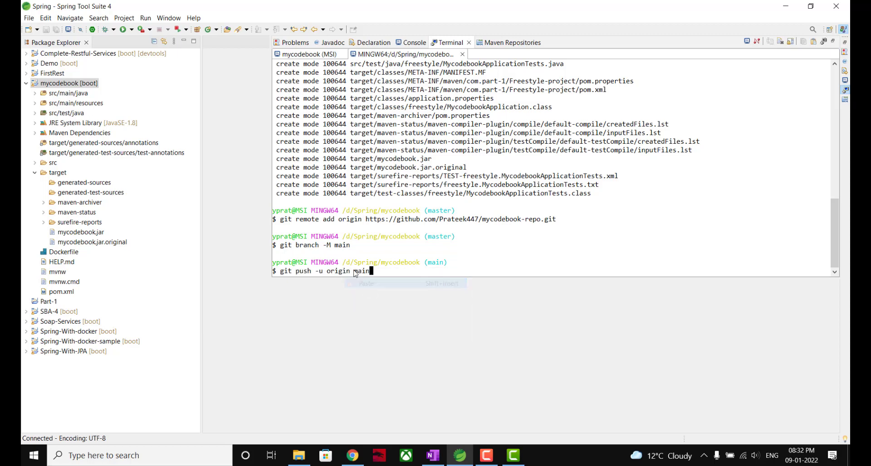
key(Return)
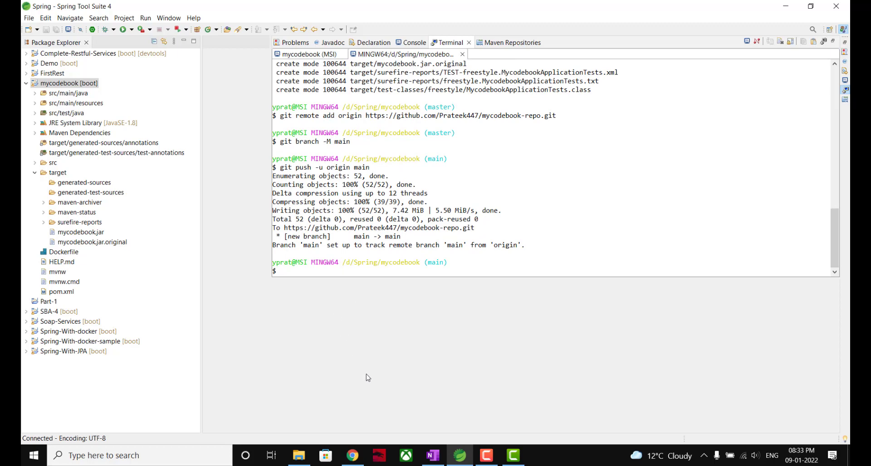
Reload the mycodebook-repo page to see the pushed files and open the target folder
click(353, 456)
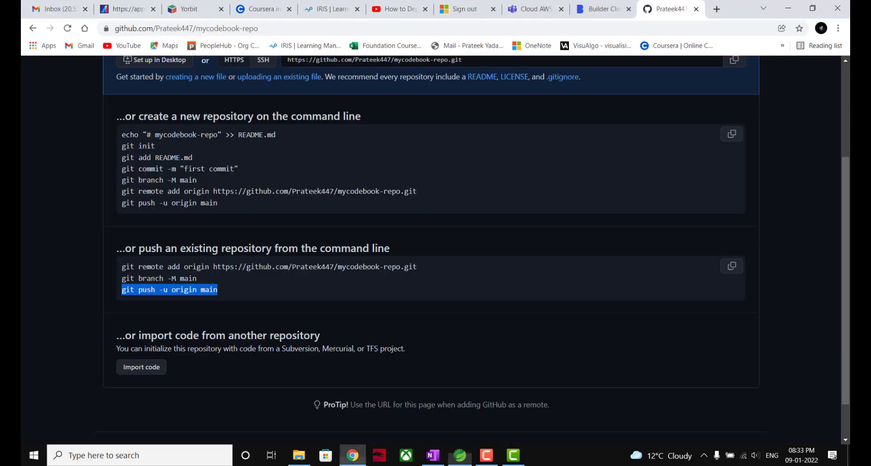
click(69, 30)
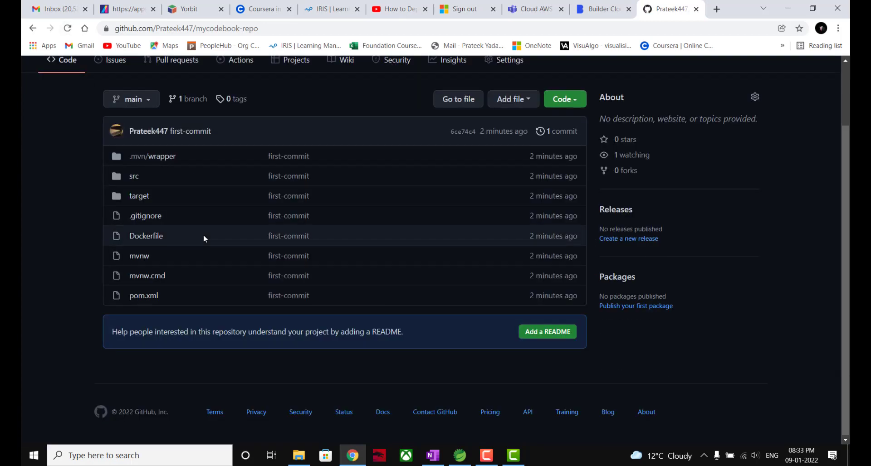
scroll(196, 180, up, 3)
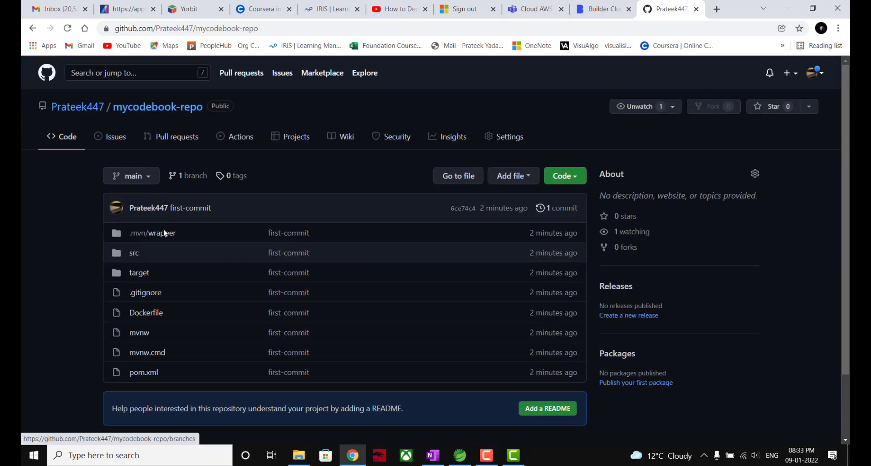
click(144, 273)
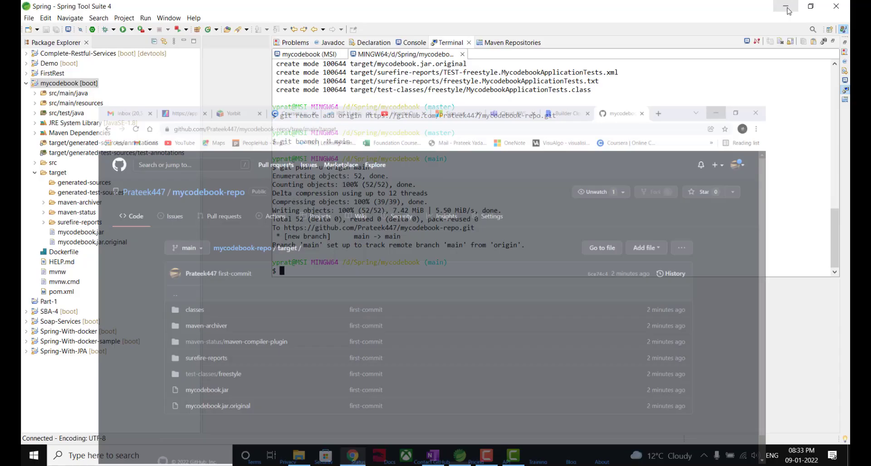
Minimize all windows and open Command Prompt via a cmd search
click(787, 8)
click(787, 7)
click(787, 8)
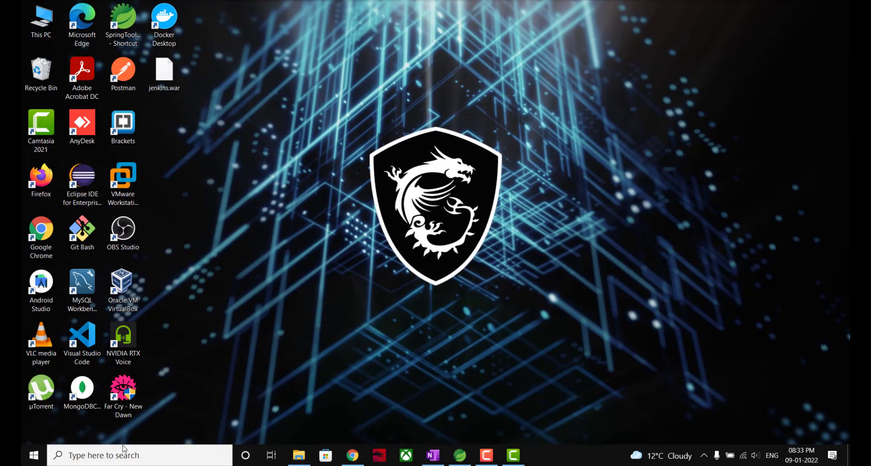
click(134, 457)
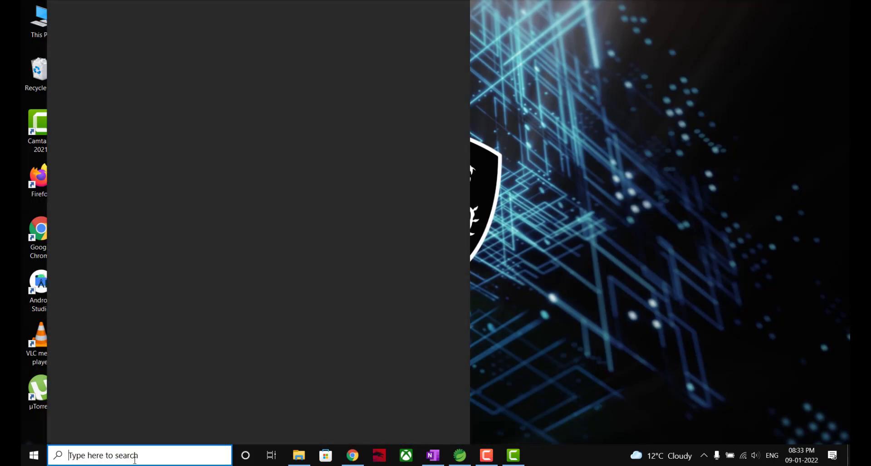
text(cmd)
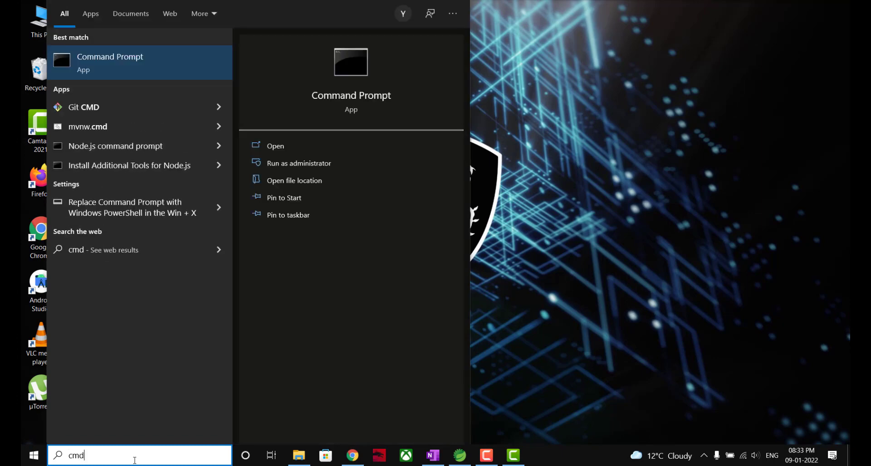
key(Return)
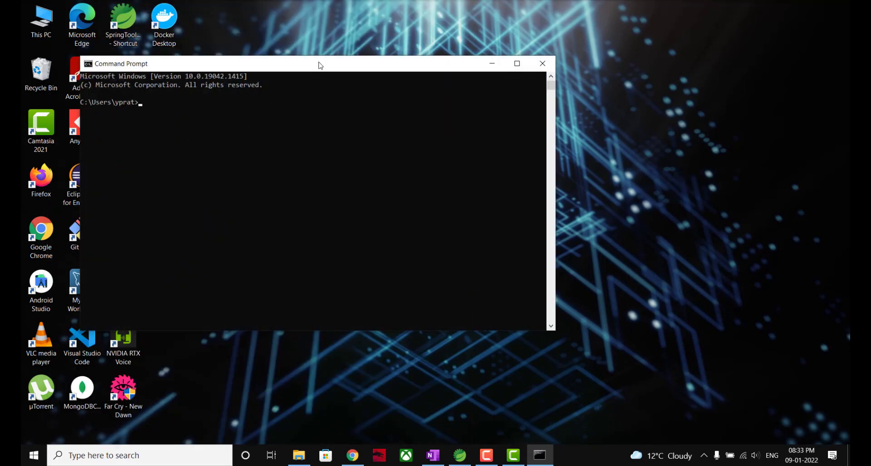
drag(399, 64, 576, 44)
Start Jenkins with java -jar and the Desktop jenkins.war path
text(java)
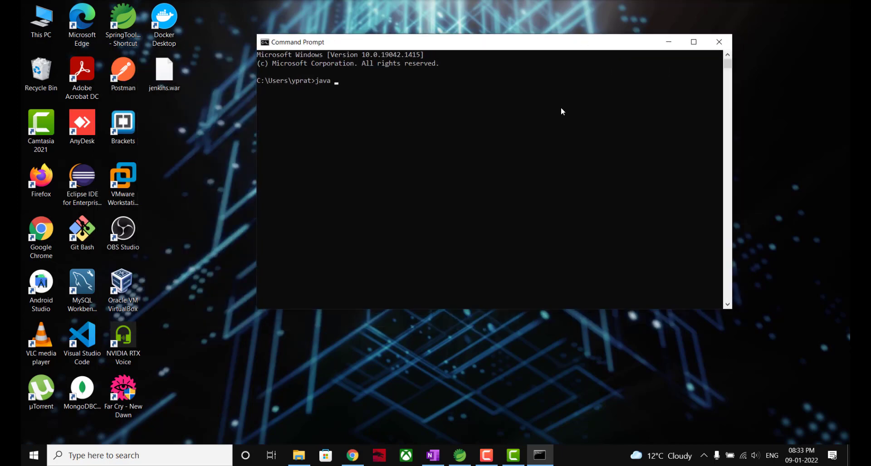
text( -jar)
drag(164, 72, 364, 86)
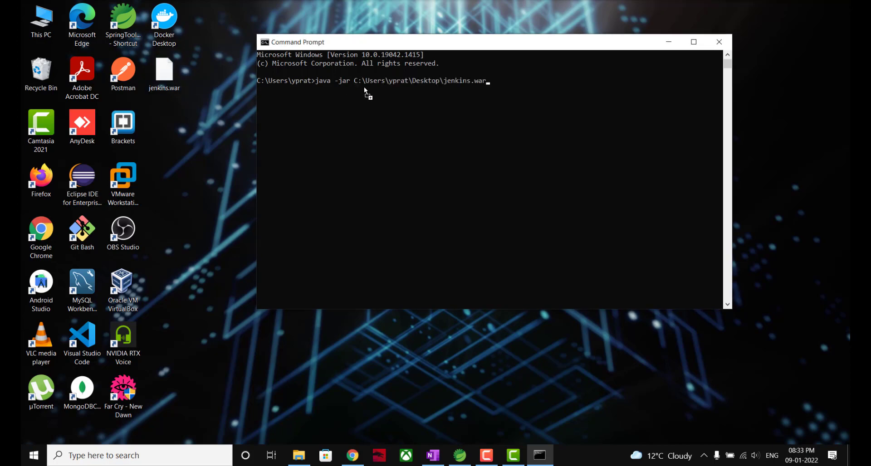
key(Return)
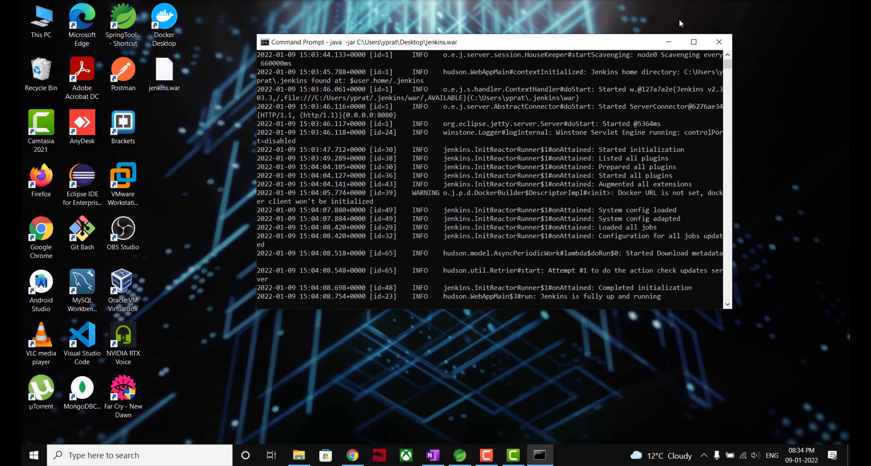
click(668, 42)
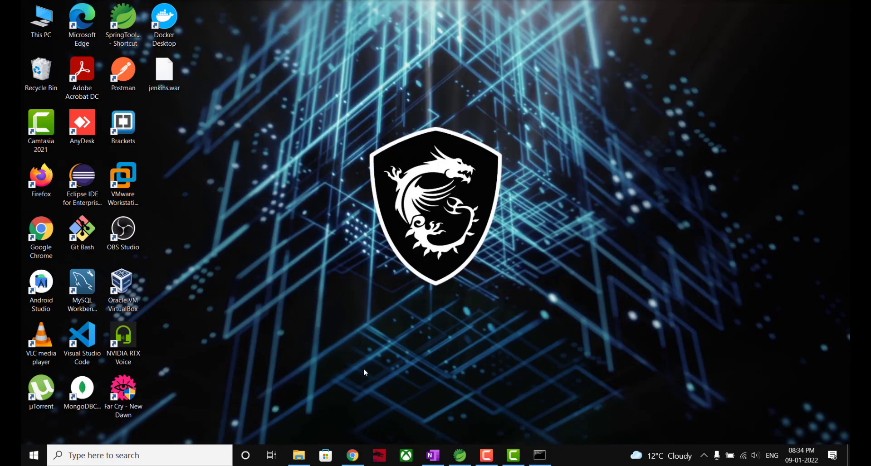
click(352, 454)
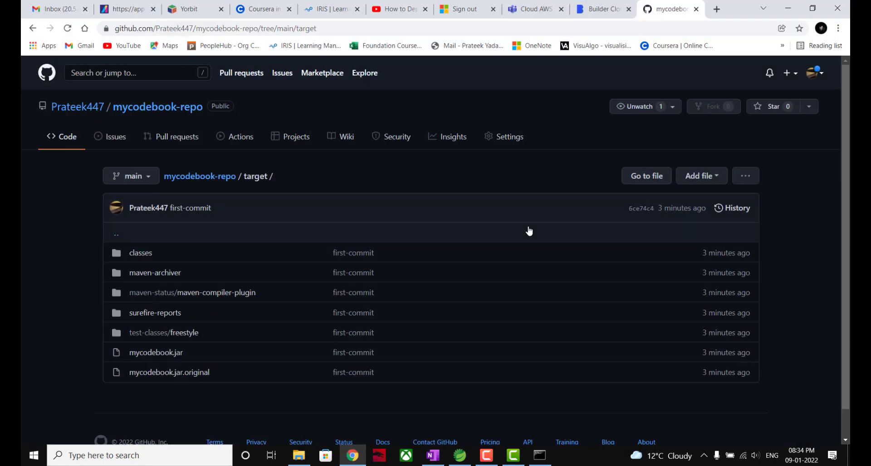
click(716, 9)
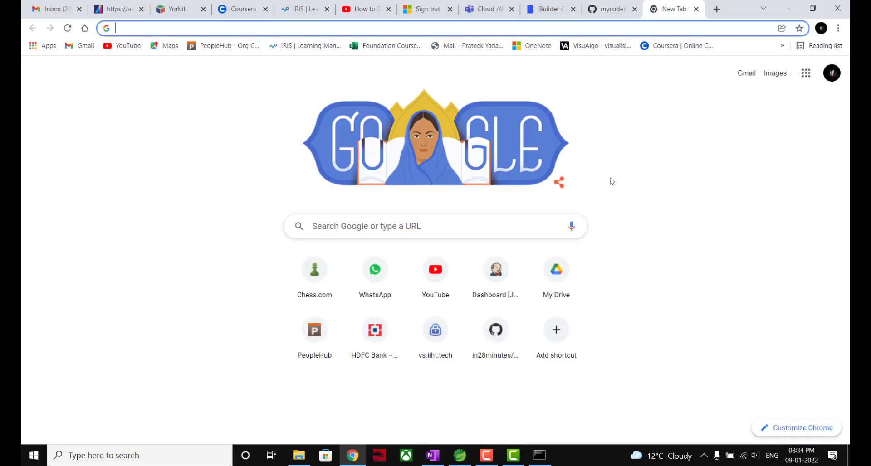
text(localhost:8080)
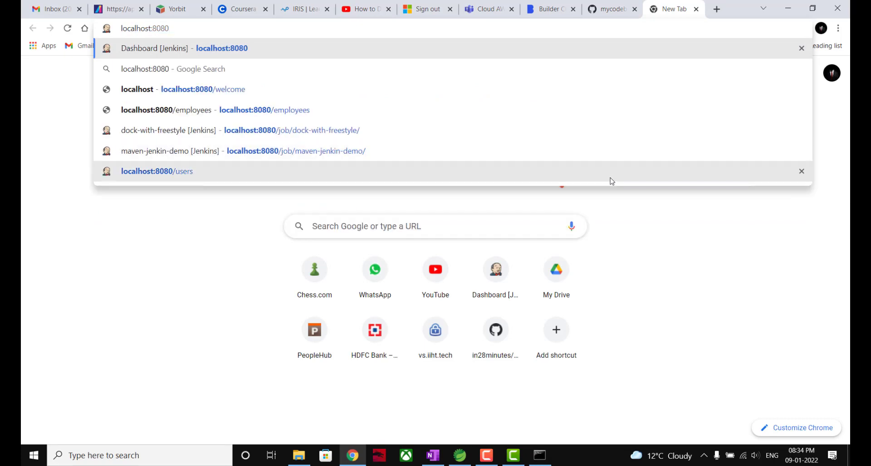
key(Return)
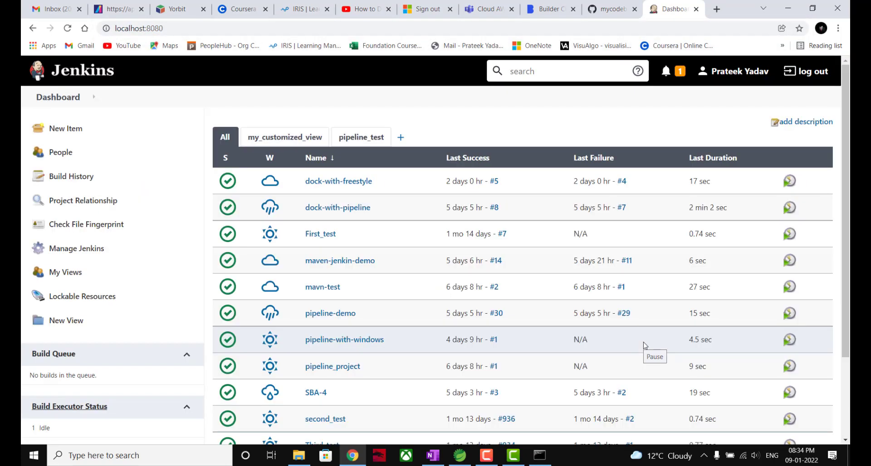
scroll(645, 218, down, 2)
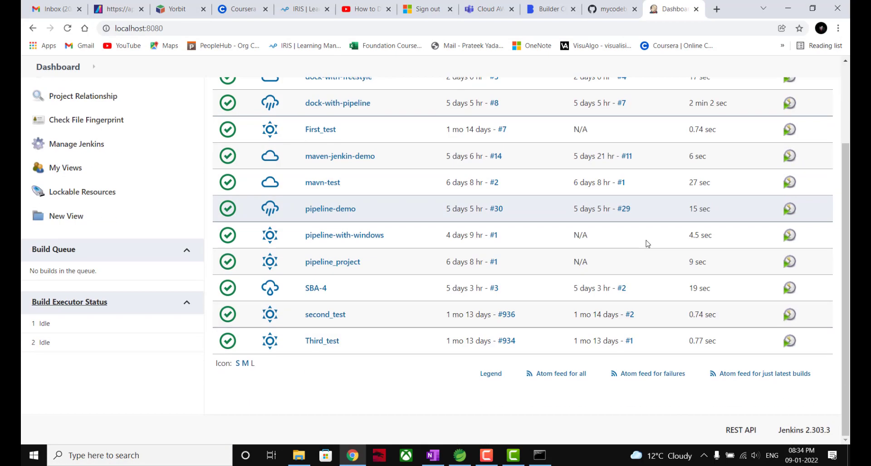
scroll(647, 243, up, 2)
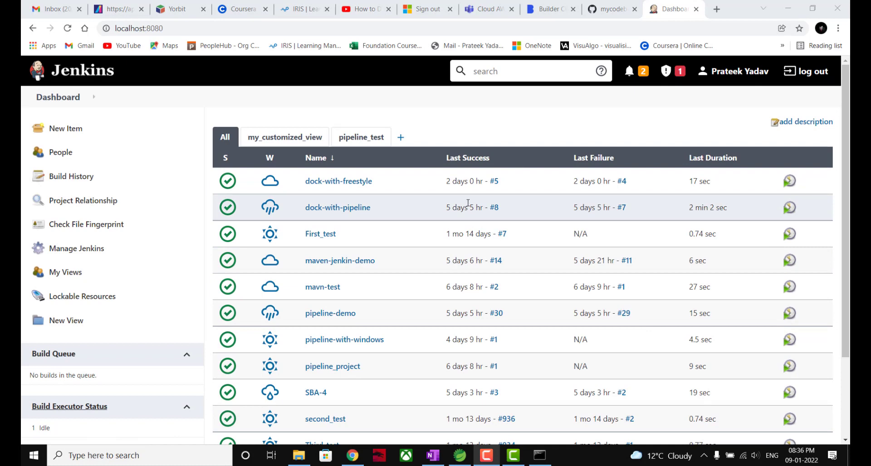
mouse_move(271, 288)
scroll(272, 295, down, 3)
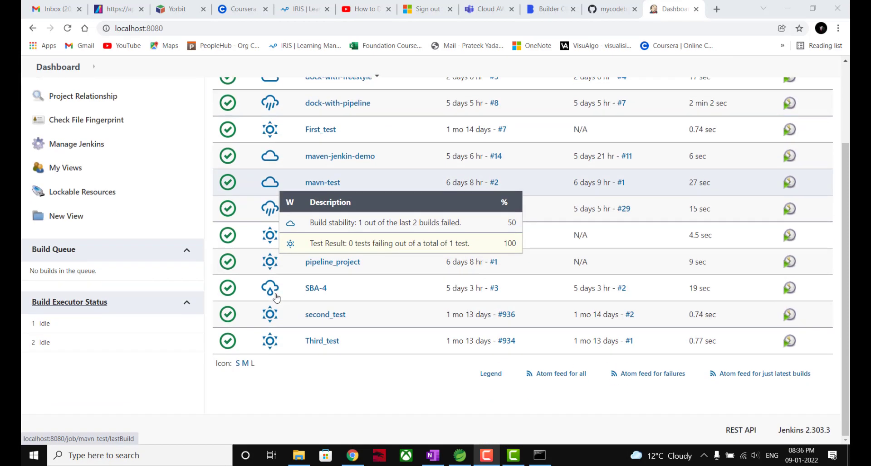
scroll(277, 297, up, 3)
Go to Manage Jenkins > Manage Credentials > (global) and start adding a credential
click(113, 241)
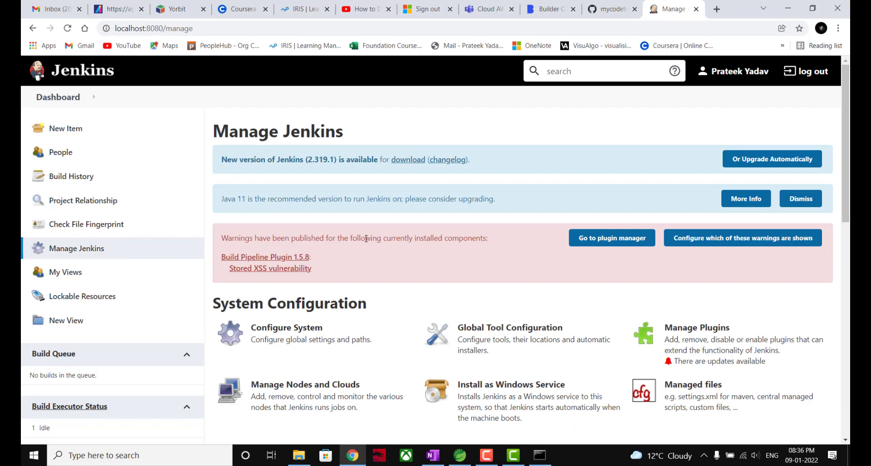
scroll(414, 215, down, 5)
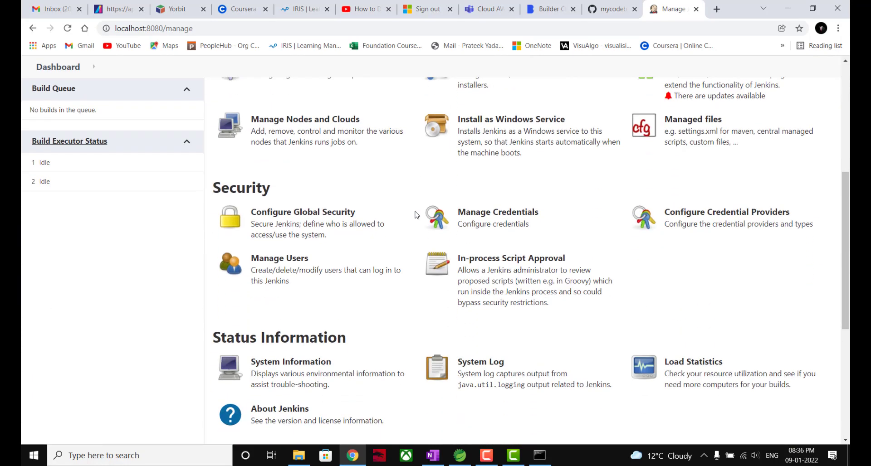
click(504, 223)
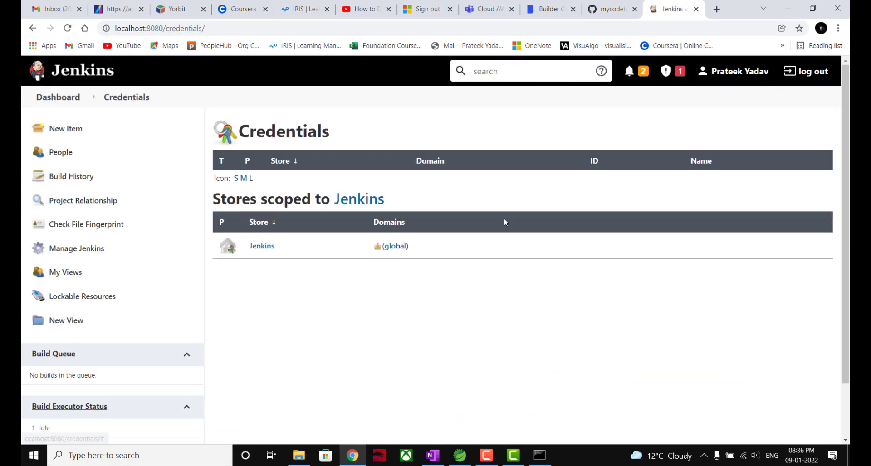
click(393, 247)
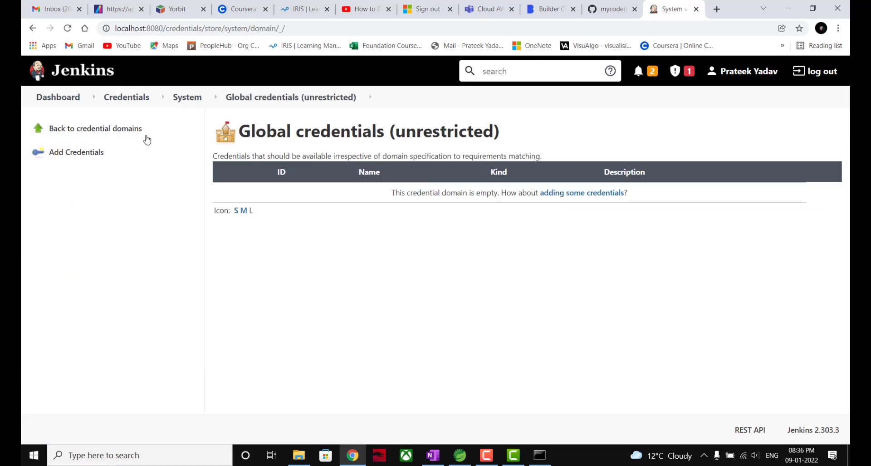
click(90, 160)
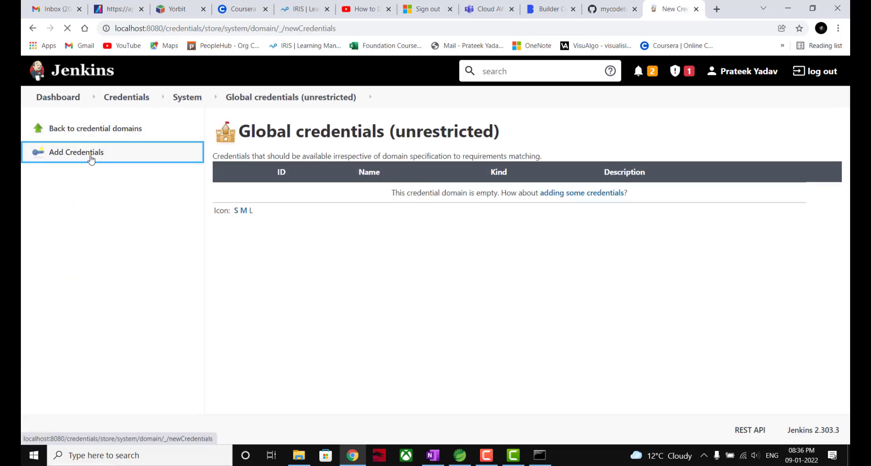
scroll(342, 201, down, 1)
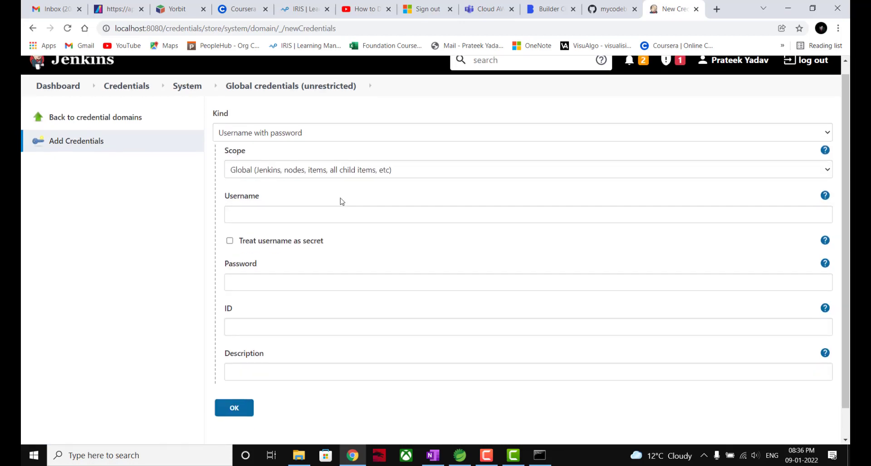
Enter the Docker username and password, ID my-docker-id, description docker-id, and save
click(331, 210)
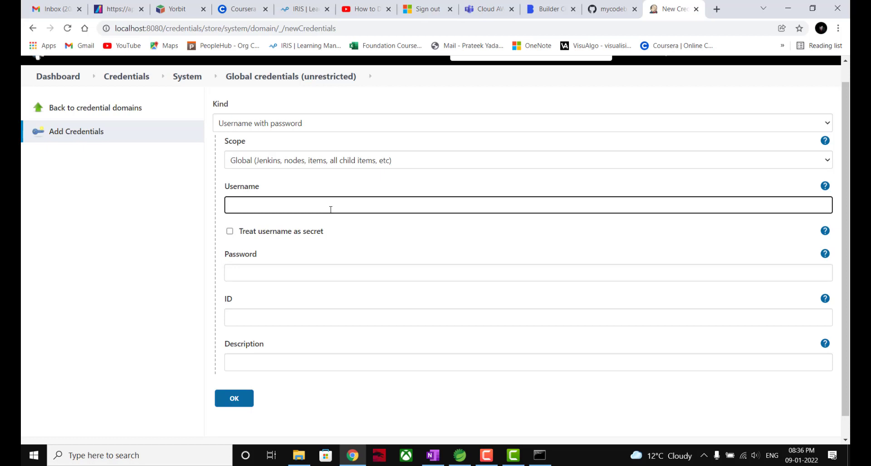
text(yprateek51)
click(358, 239)
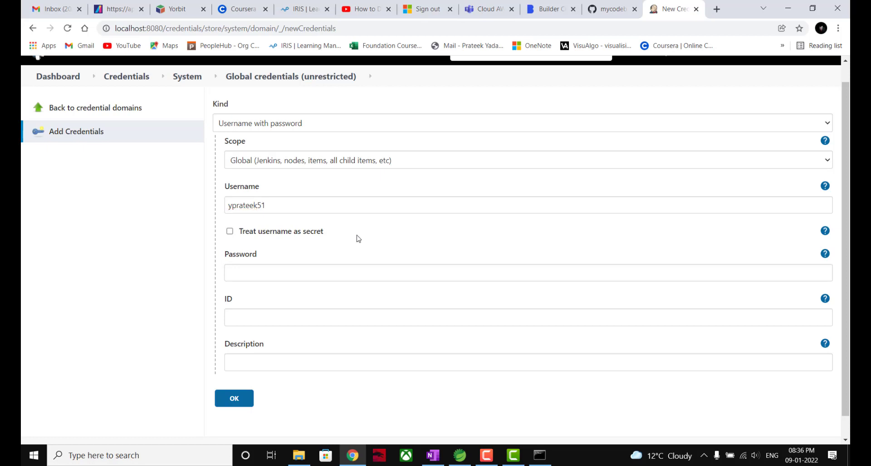
scroll(358, 238, down, 1)
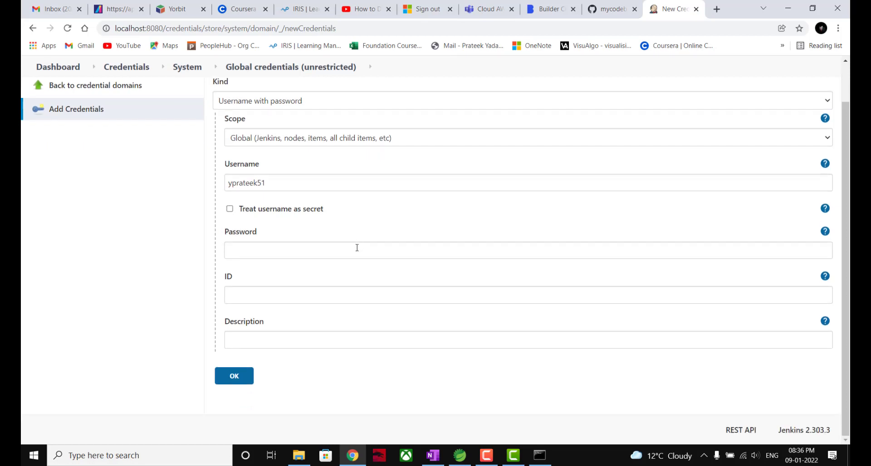
click(356, 247)
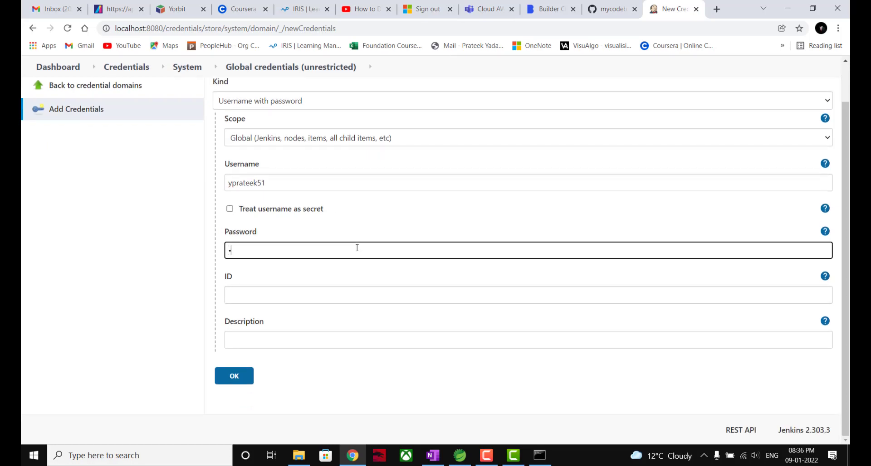
text(••••••••••)
click(362, 290)
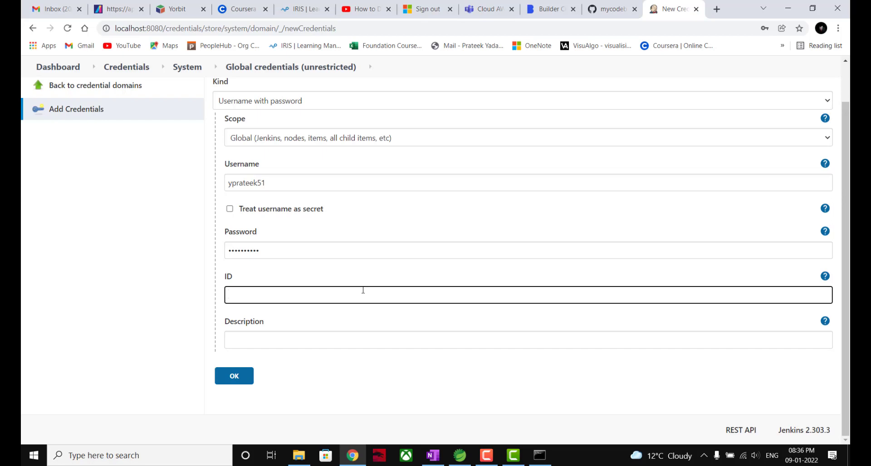
text(my-docker-id)
click(301, 343)
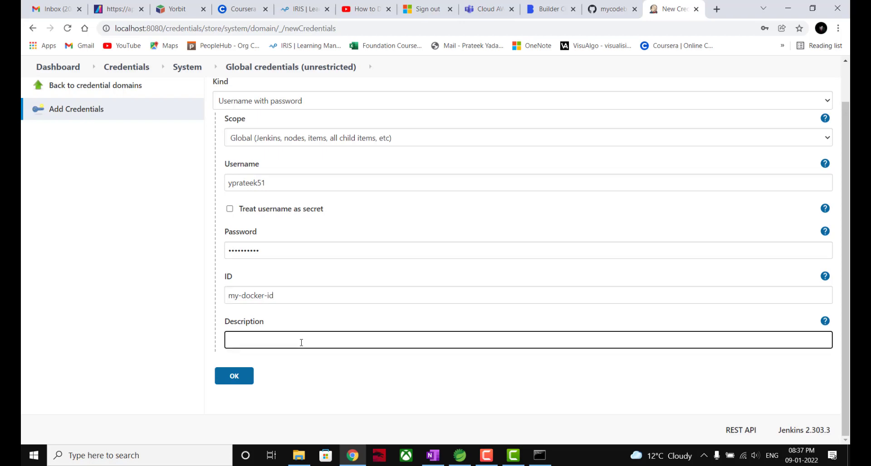
text(docker-id)
click(227, 379)
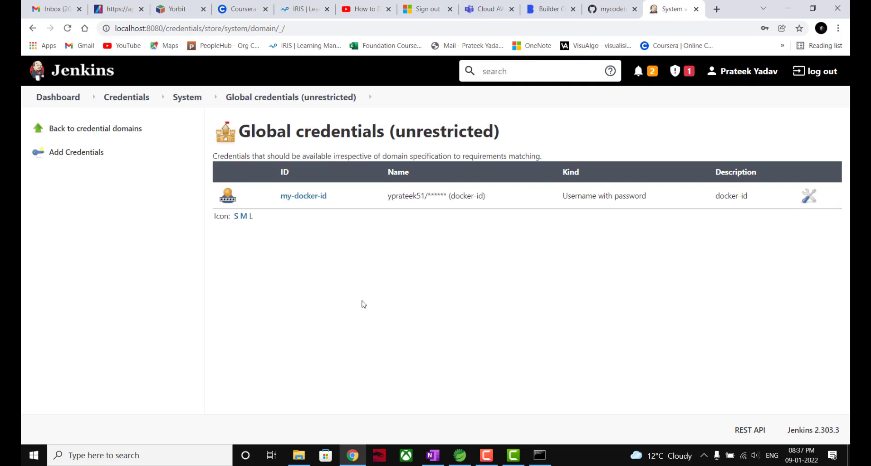
Create a new Freestyle project item named part-1 from the Dashboard
click(67, 99)
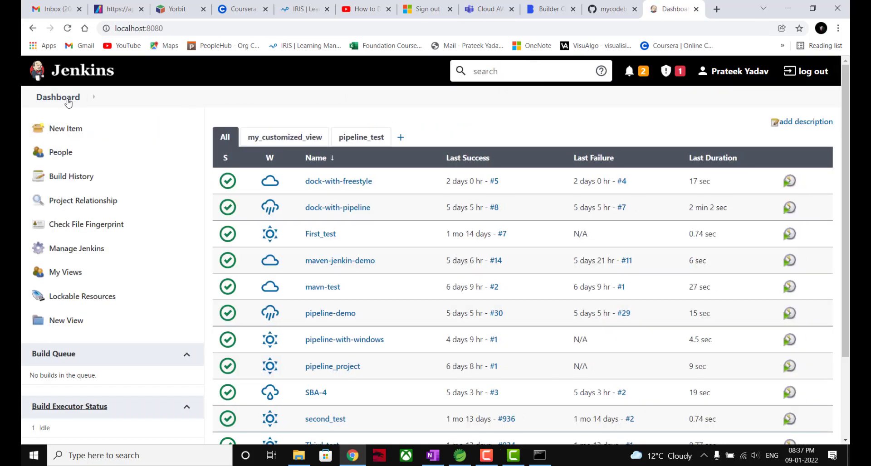
click(87, 132)
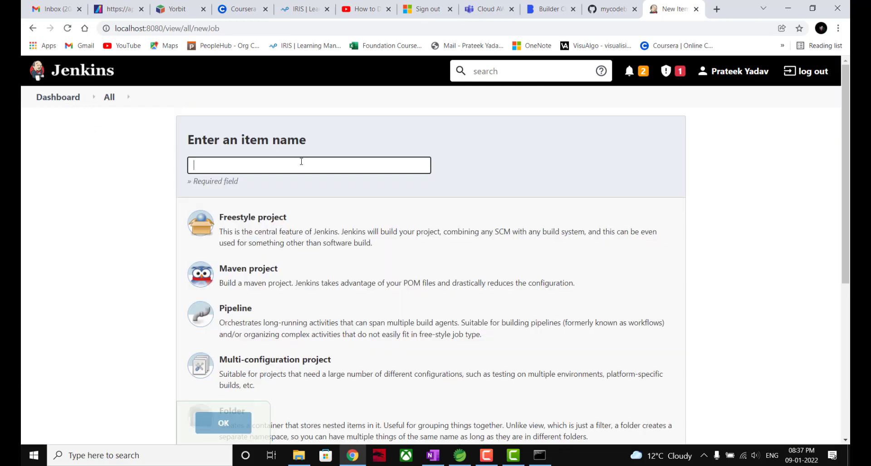
text(my)
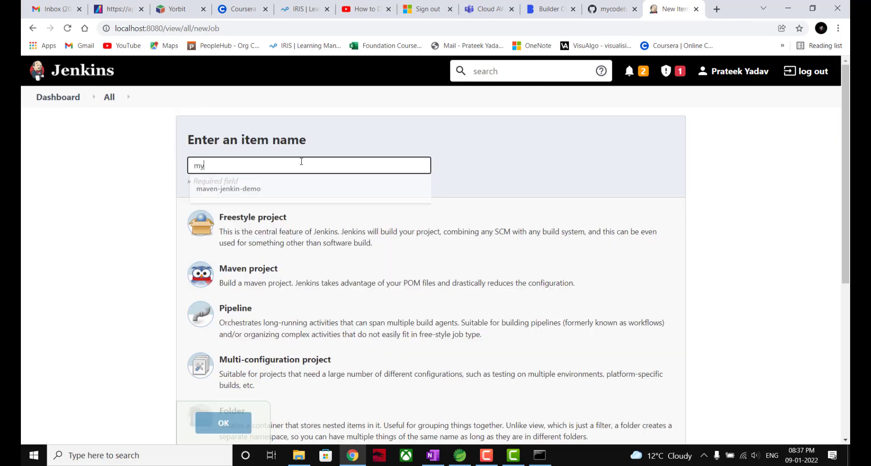
key(BackSpace)
key(BackSpace)
text(pa)
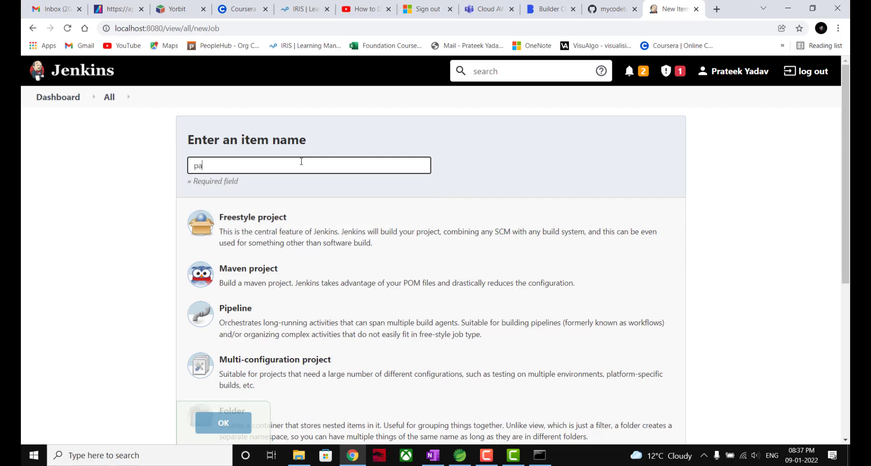
text(rt-1)
click(279, 235)
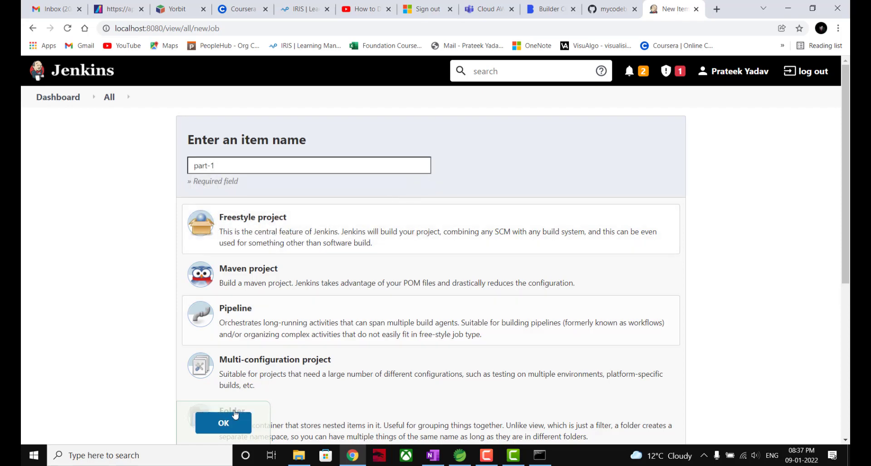
click(224, 423)
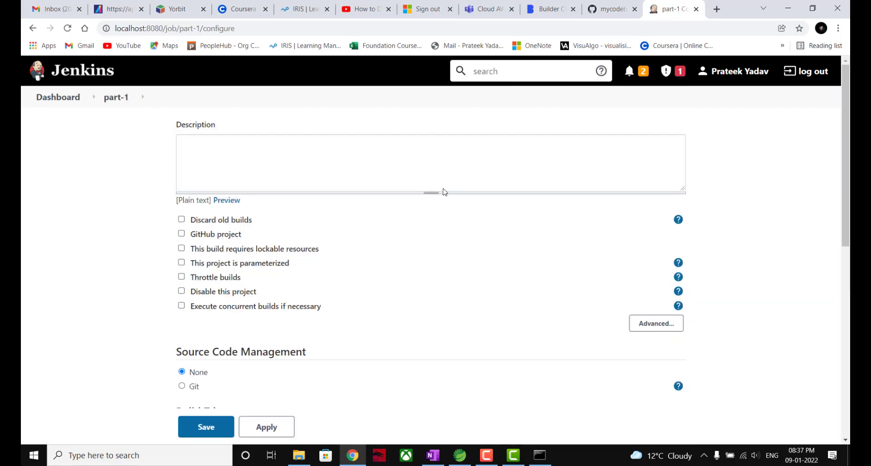
Tick GitHub project and paste the mycodebook-repo page URL into Project url
scroll(444, 192, down, 1)
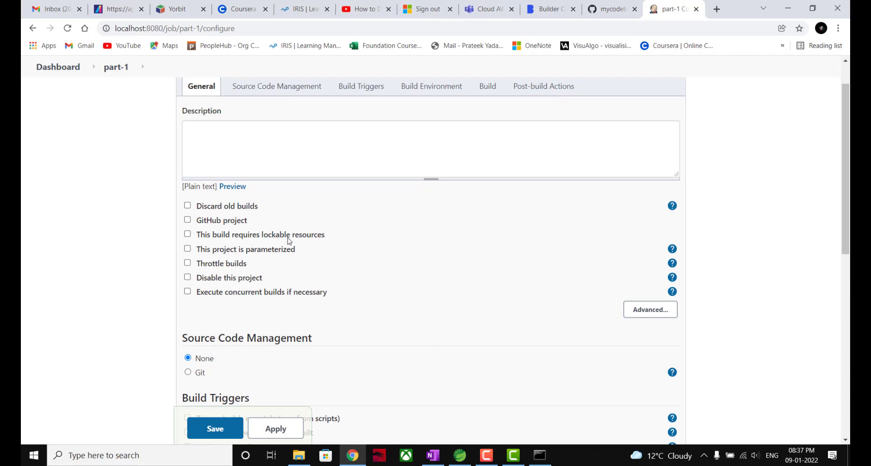
click(188, 220)
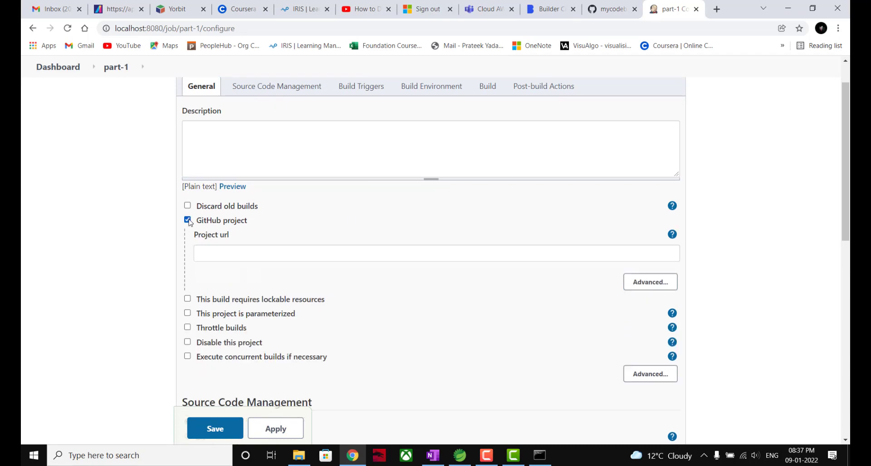
click(372, 254)
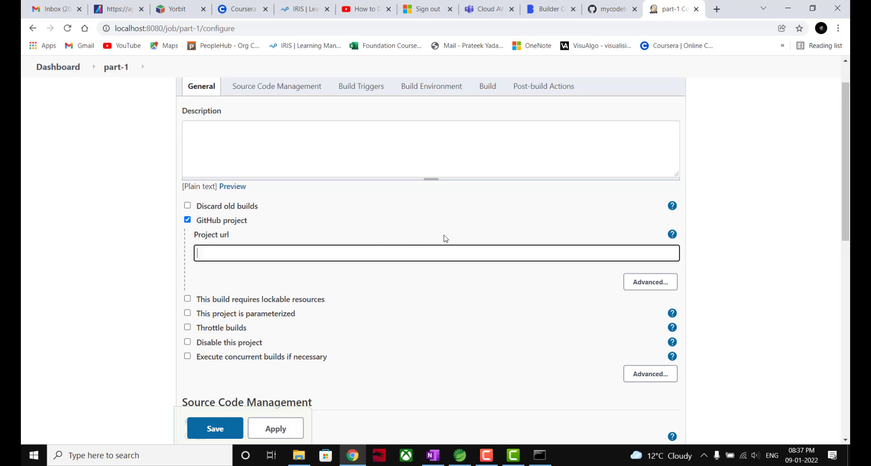
click(606, 8)
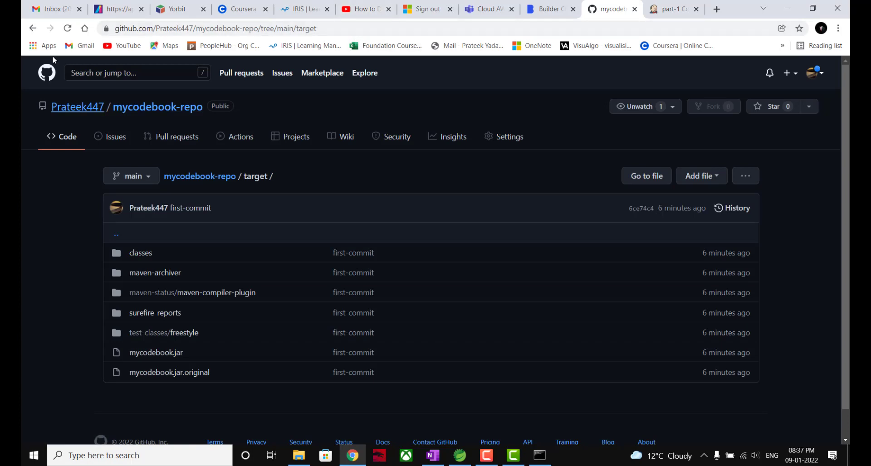
click(32, 28)
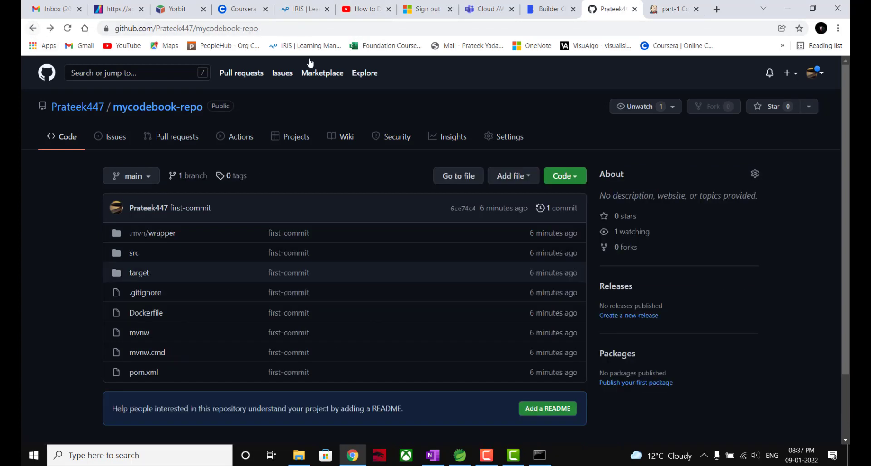
click(287, 25)
key(ctrl+c)
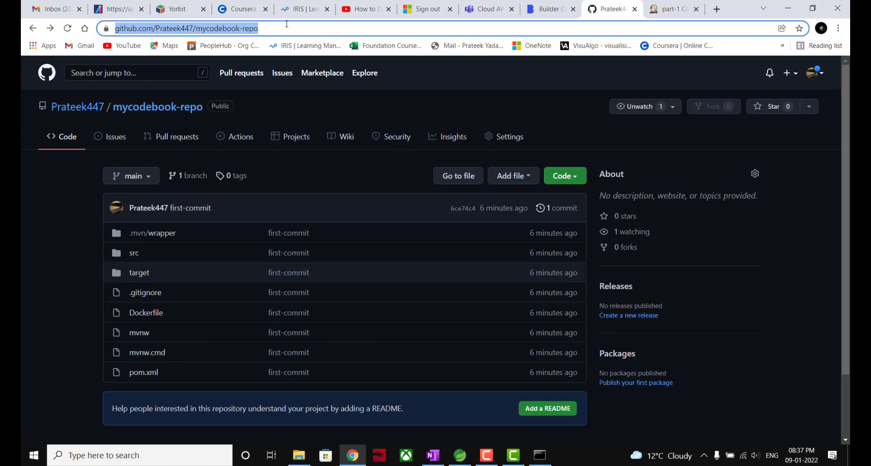
click(672, 9)
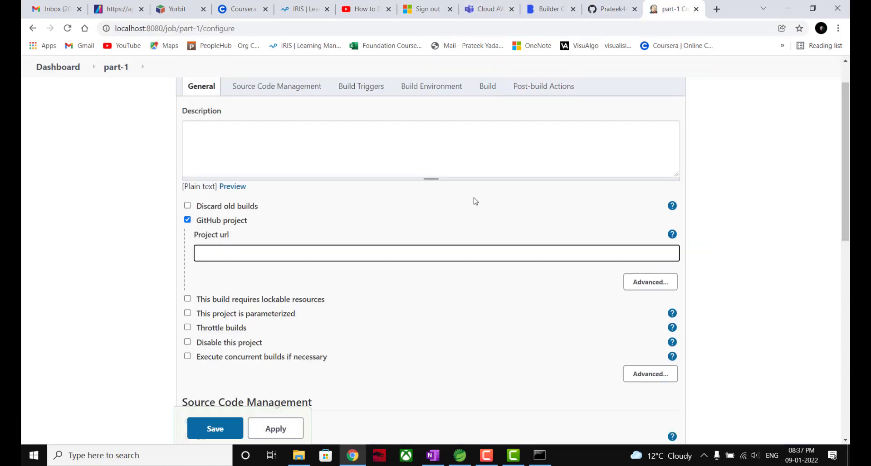
key(ctrl+v)
click(456, 281)
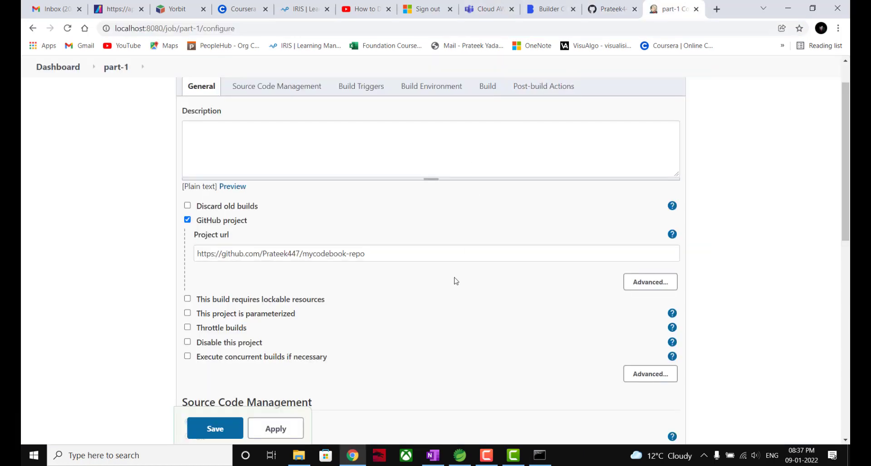
scroll(456, 280, down, 5)
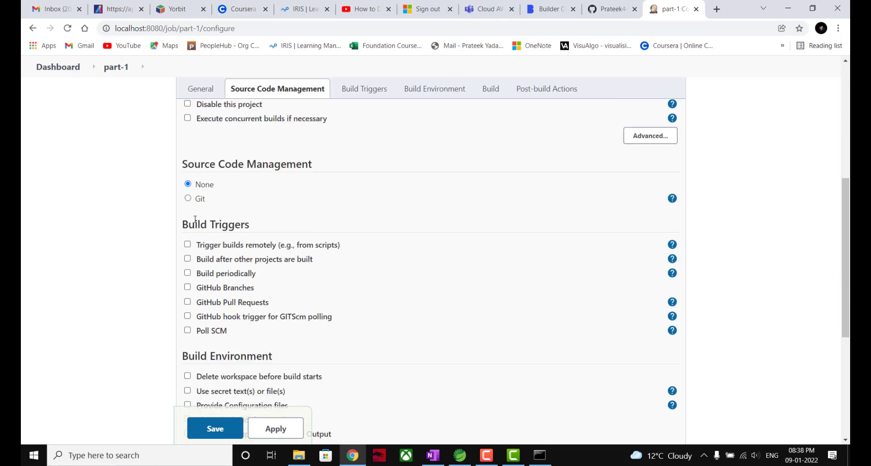
Choose Git as source and paste mycodebook-repo's HTTPS clone URL as Repository URL
click(188, 199)
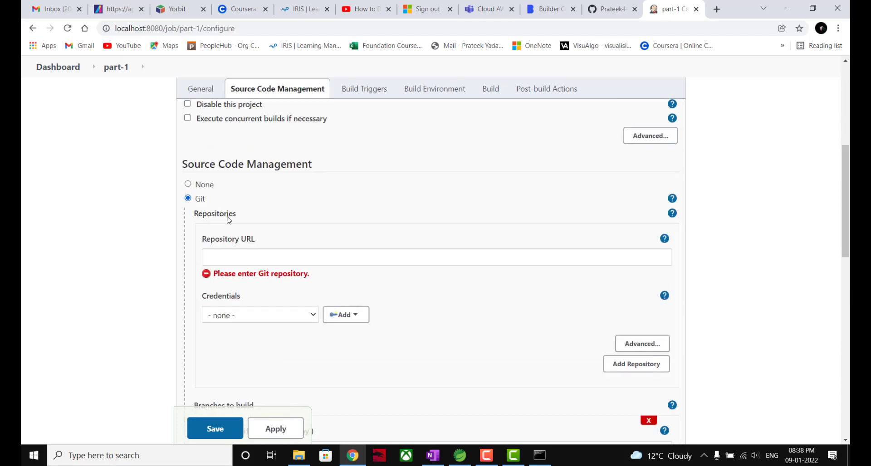
click(319, 257)
click(613, 5)
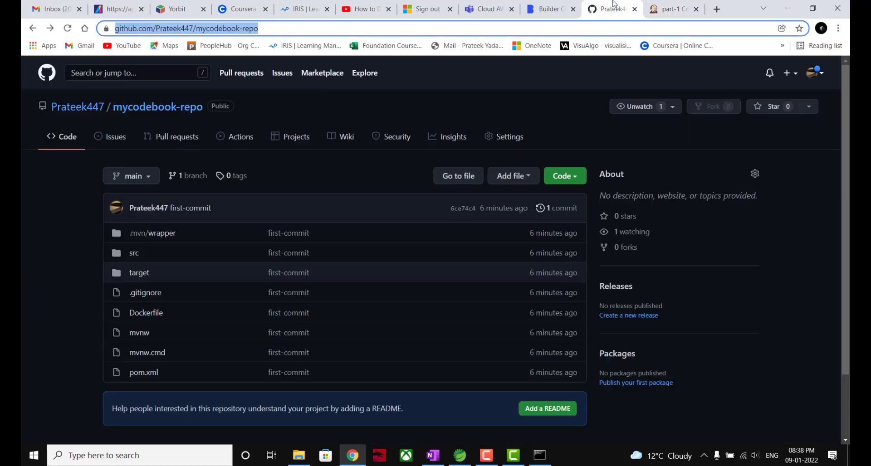
click(563, 176)
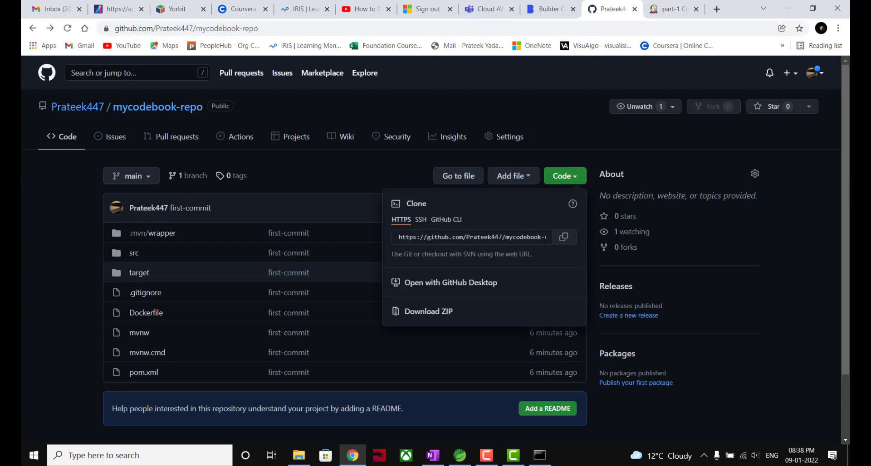
click(557, 240)
click(671, 9)
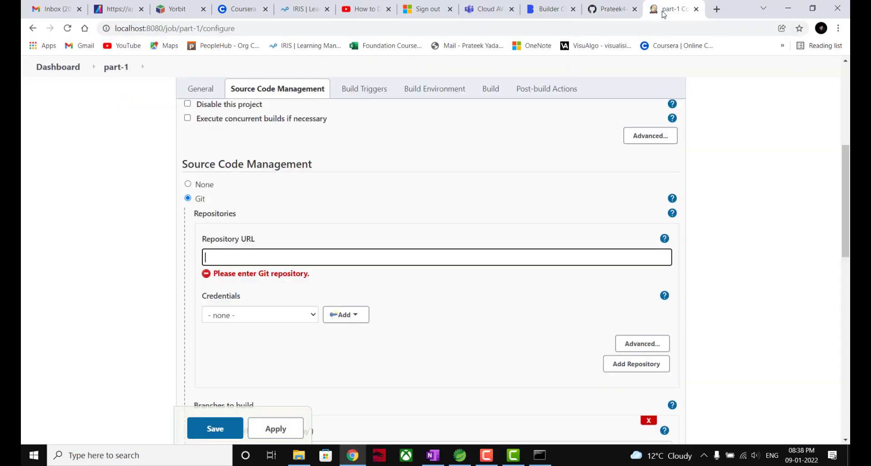
key(ctrl+v)
click(465, 194)
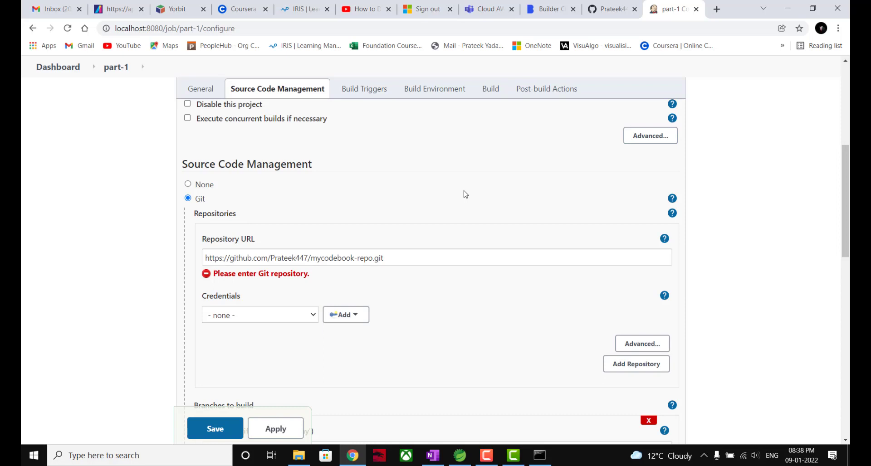
Leave credentials as none and change the Branch Specifier from */master to */main
scroll(475, 209, down, 2)
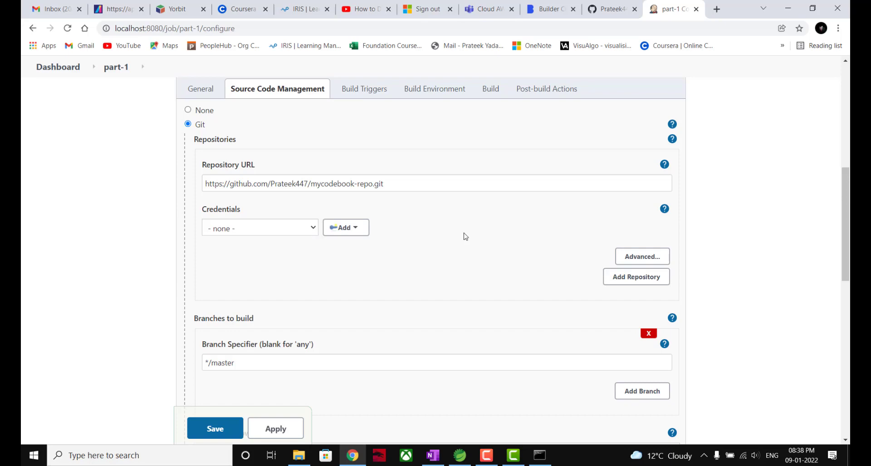
scroll(465, 236, down, 1)
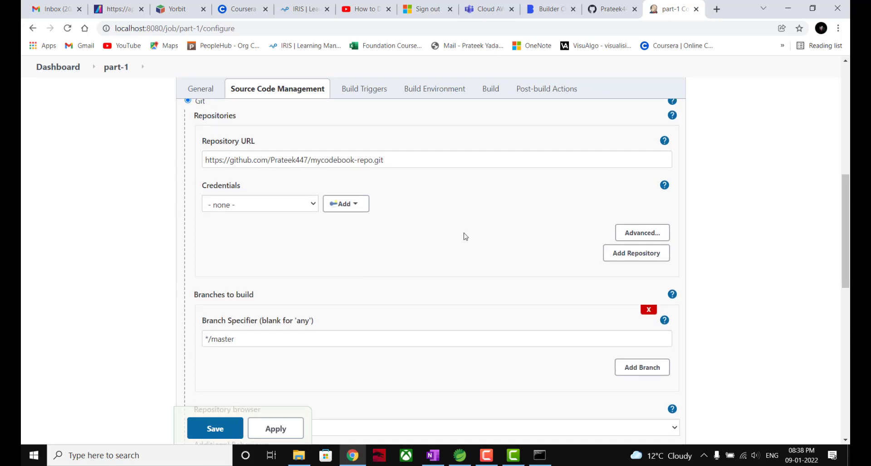
click(307, 210)
click(307, 206)
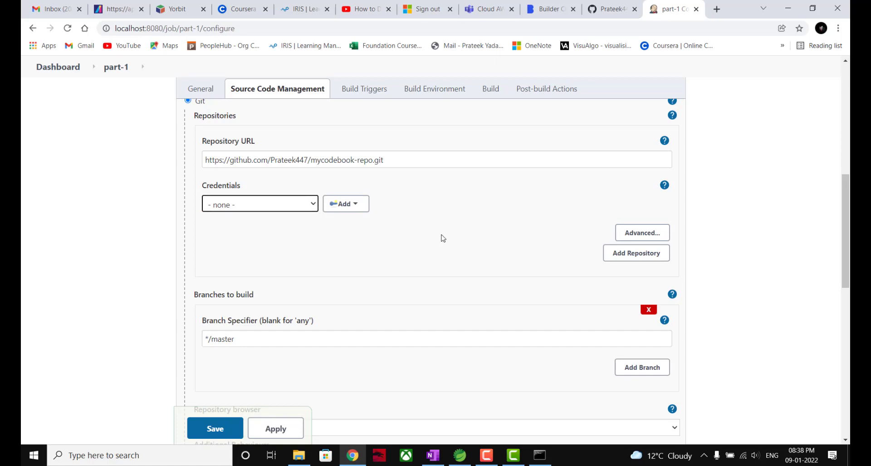
scroll(442, 238, down, 1)
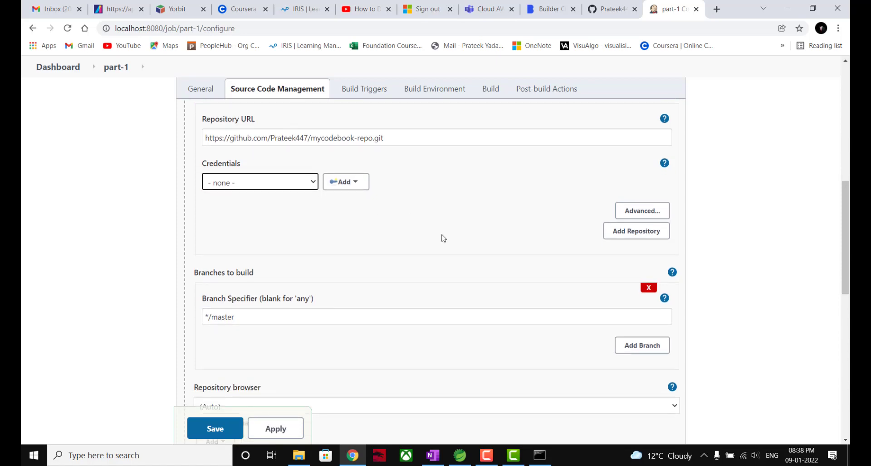
scroll(443, 238, down, 2)
click(405, 262)
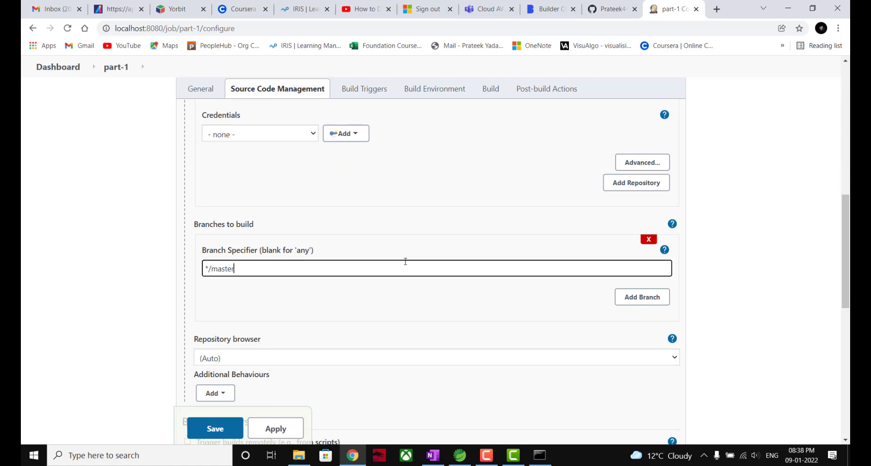
key(BackSpace)
key(BackSpace)
key(BackSpace)
key(BackSpace)
text(in)
click(457, 237)
scroll(478, 223, down, 2)
scroll(478, 223, down, 5)
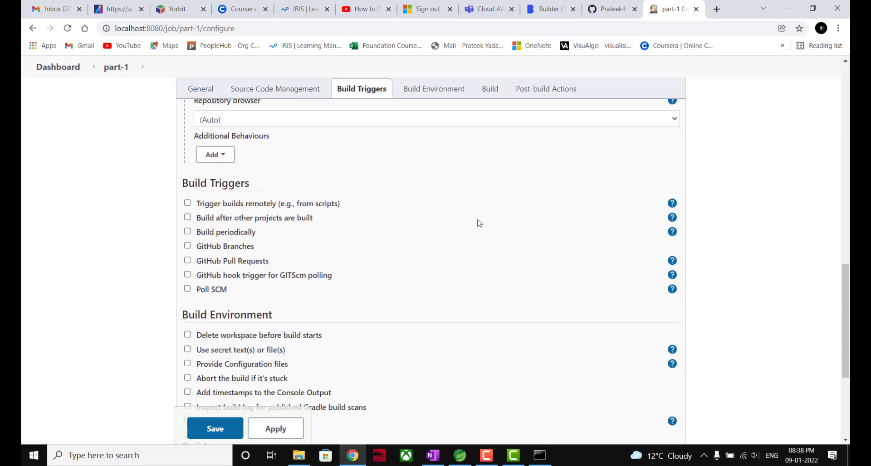
Scroll down to the part-1 Build section and bring up the Add build step list
scroll(478, 223, down, 3)
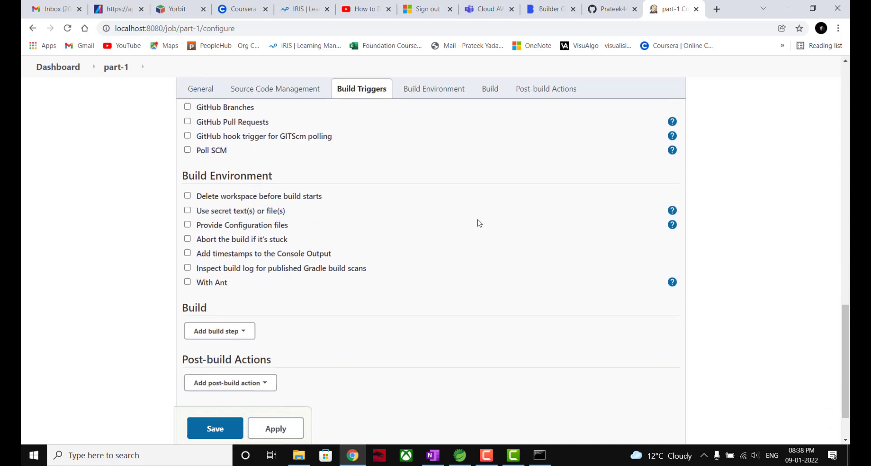
scroll(573, 216, down, 1)
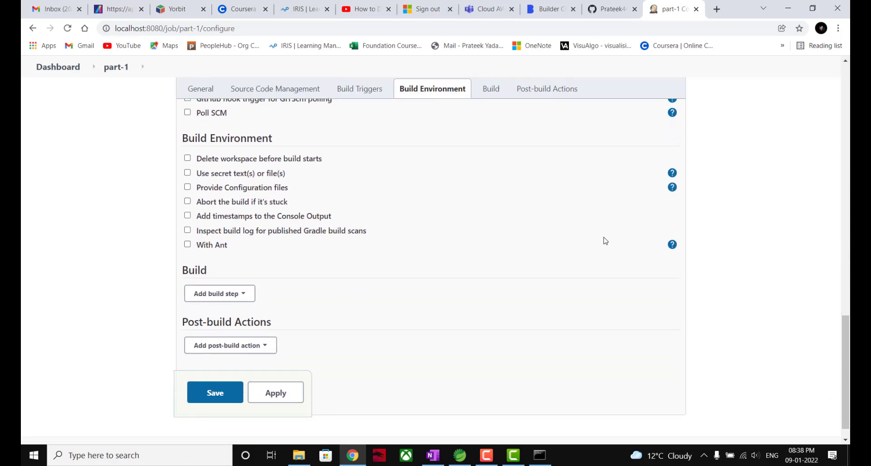
click(229, 296)
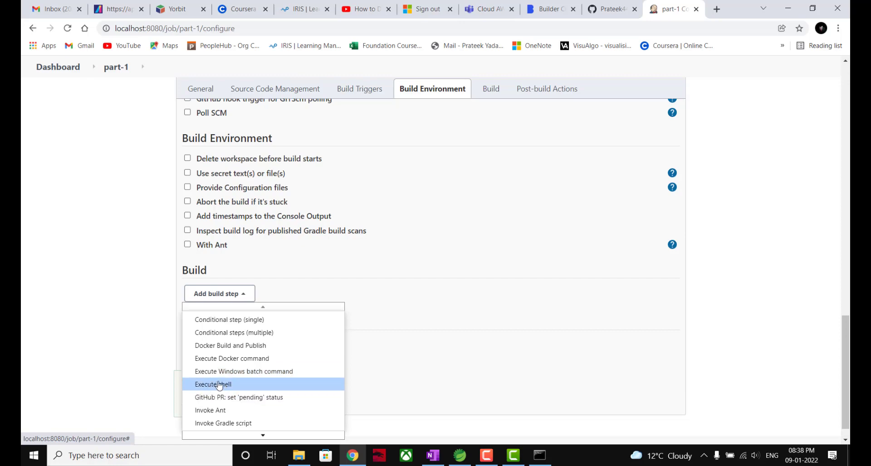
Add an Execute Windows batch command step running 'docker build . -t <Docker Hub user>/mycodebook-image'
click(269, 372)
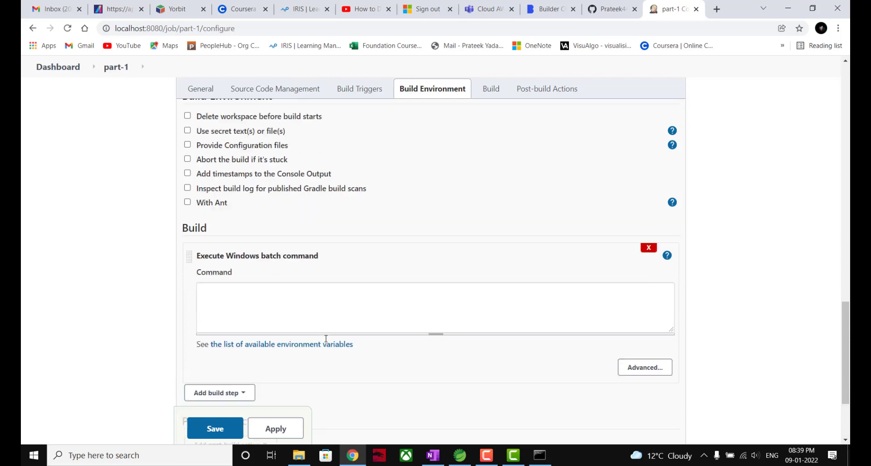
click(320, 238)
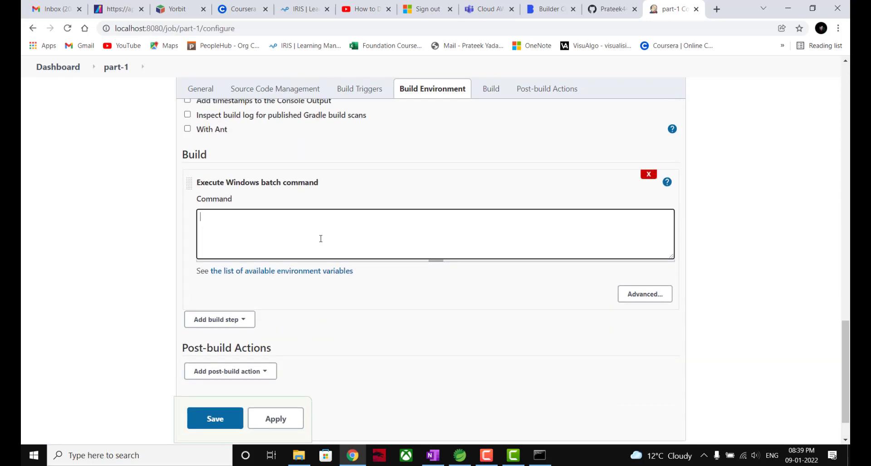
text(docker build . -t yprateek)
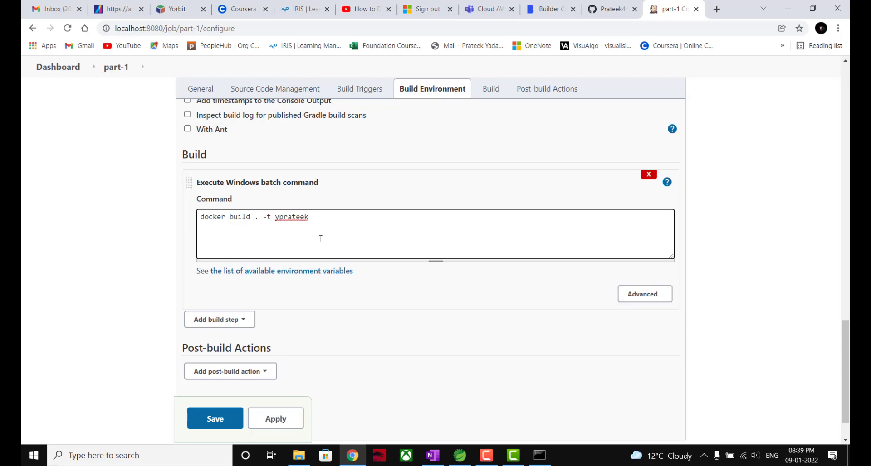
text(51/mycodebook)
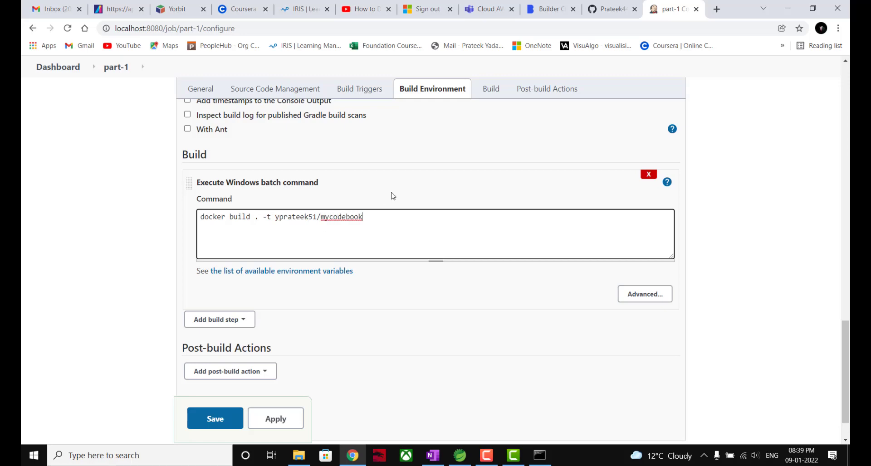
text(-image)
click(424, 195)
scroll(424, 194, down, 1)
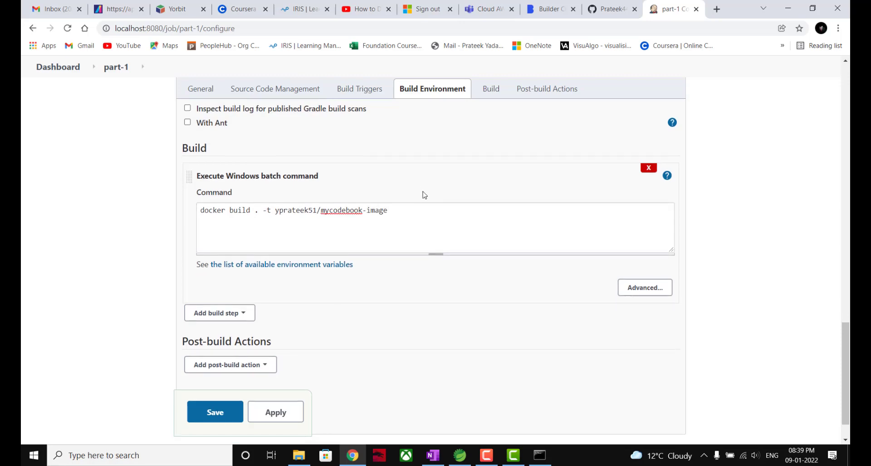
scroll(422, 190, down, 1)
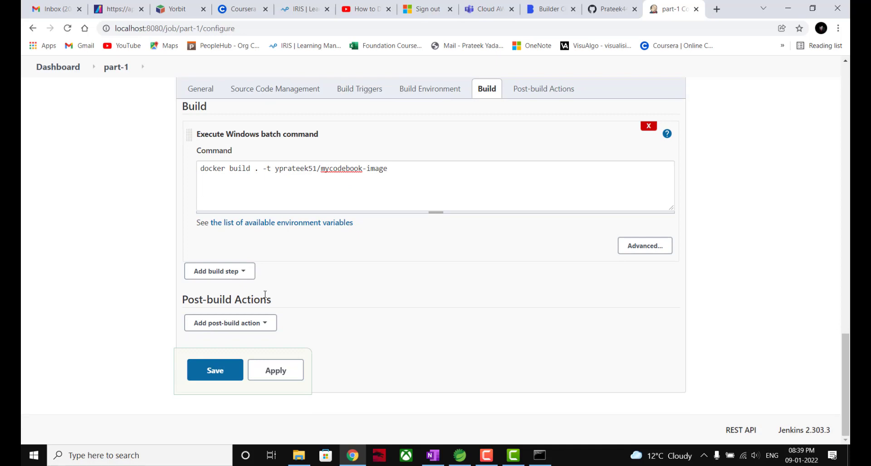
Add a second Windows batch step running 'docker push <Docker Hub user>/mycodebook-image'
click(232, 274)
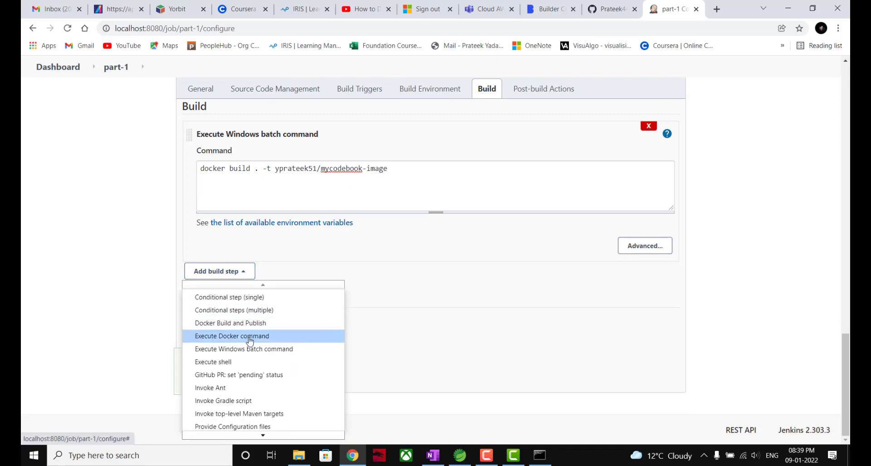
click(262, 350)
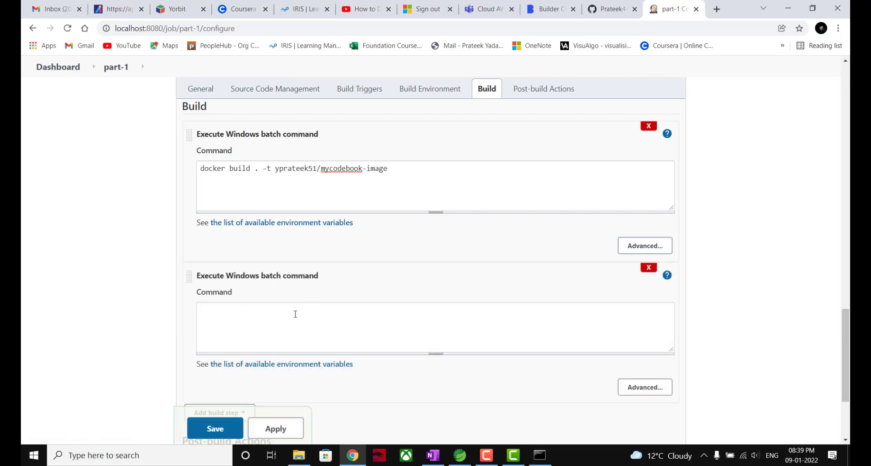
click(288, 317)
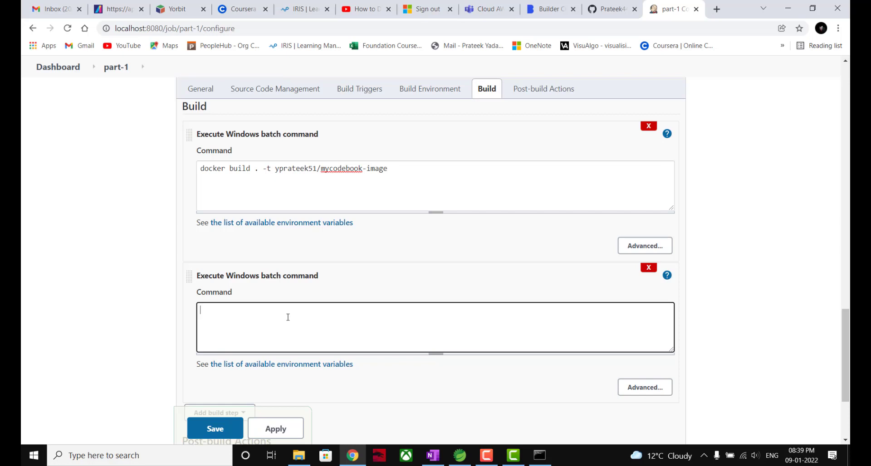
text(docker push yprateek51/)
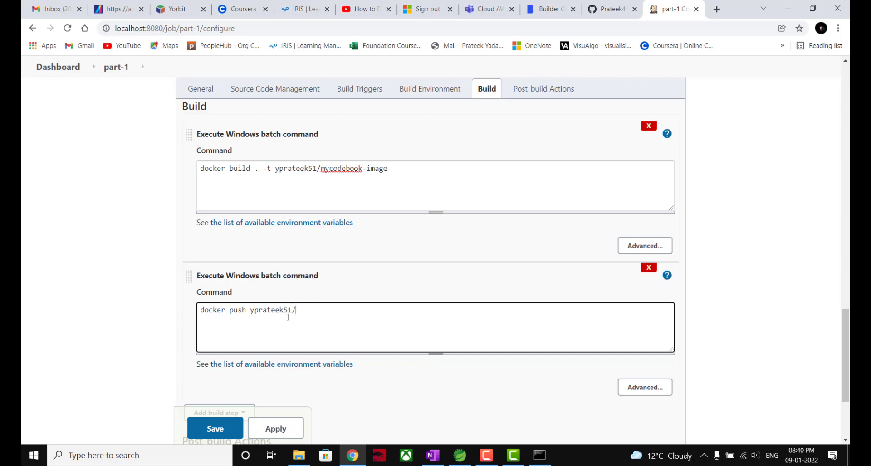
text(mycodebook-im)
text(gw)
key(BackSpace)
text(e)
click(425, 267)
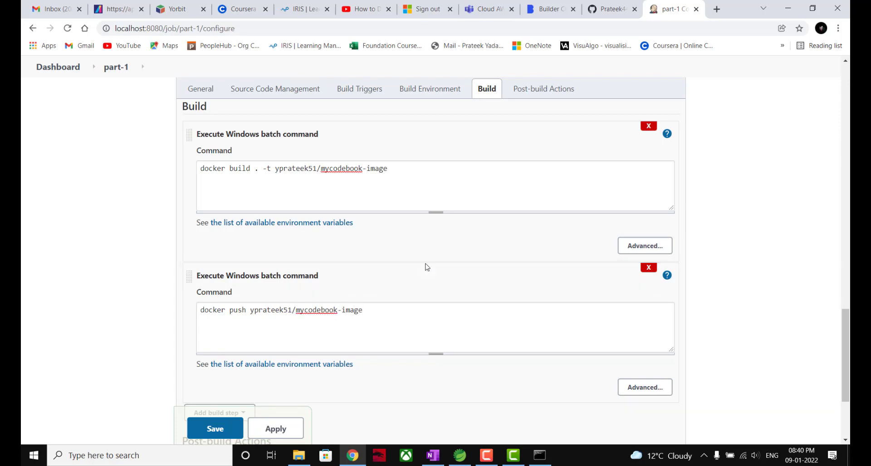
Scroll through the configure page to review the docker build and docker push steps
scroll(425, 266, down, 1)
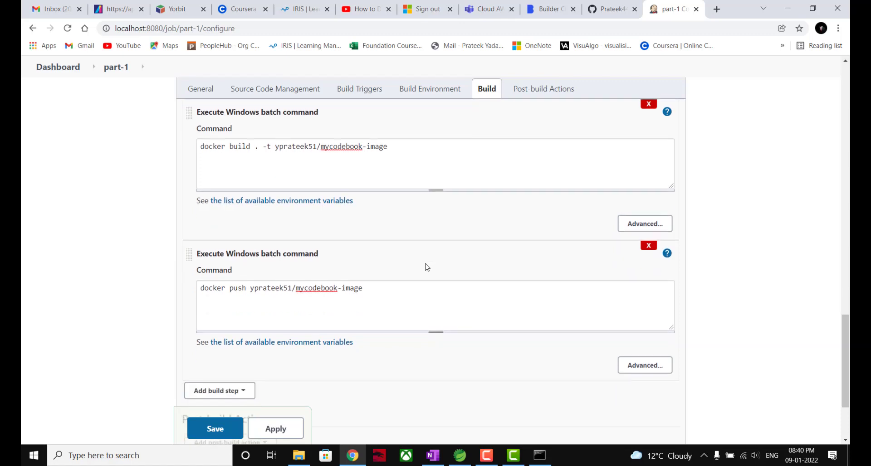
scroll(395, 225, up, 1)
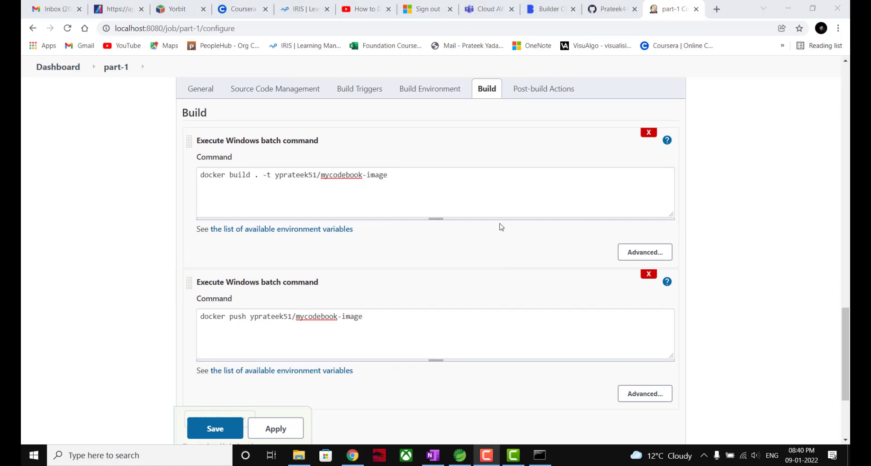
scroll(500, 226, down, 1)
scroll(500, 226, up, 1)
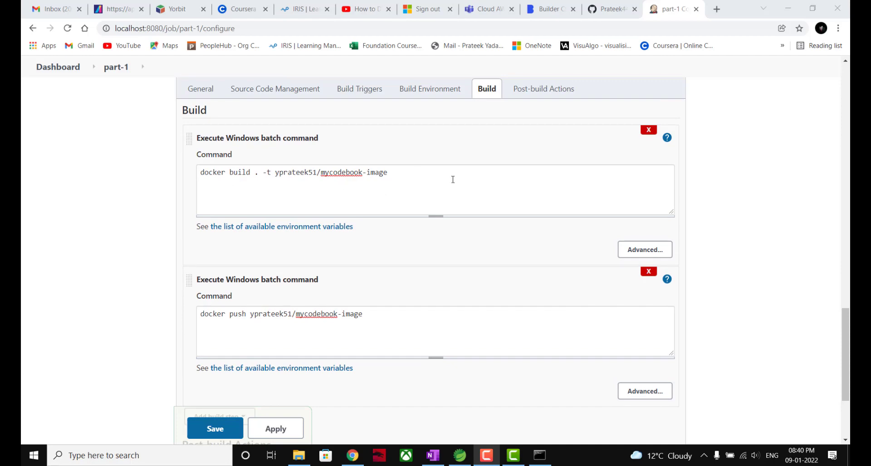
scroll(453, 180, down, 1)
scroll(453, 179, up, 1)
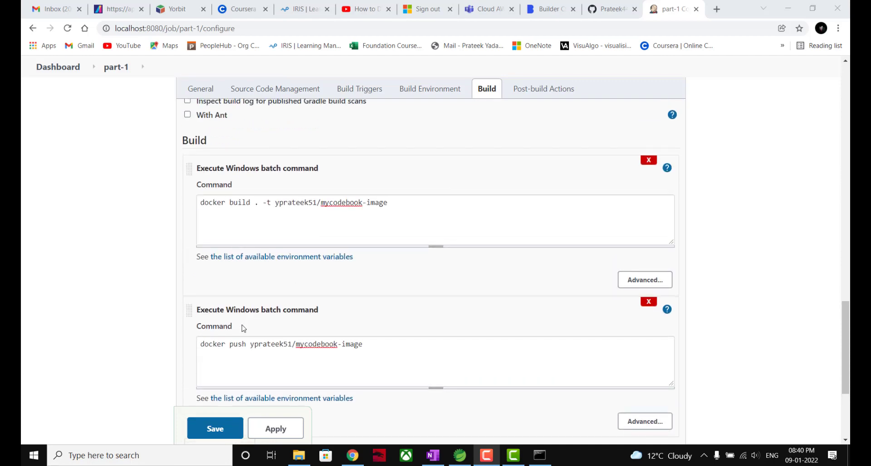
scroll(374, 312, down, 2)
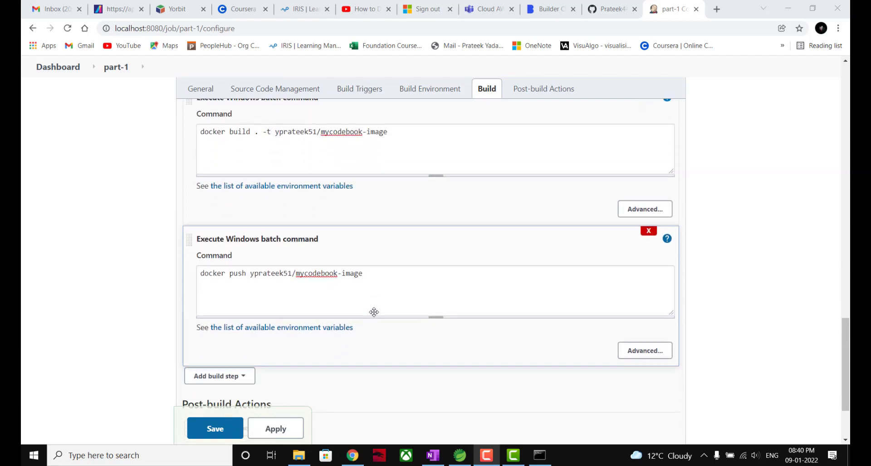
scroll(374, 312, up, 1)
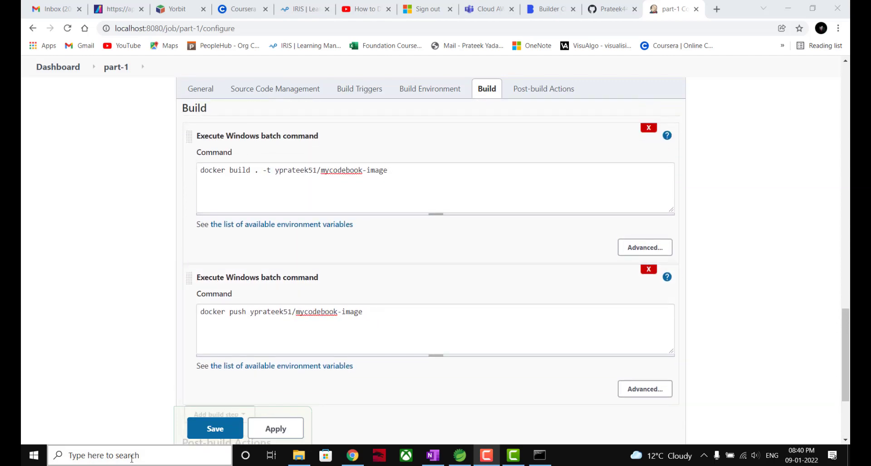
Run 'docker --version' in Command Prompt, confirming Docker 20.10.11, then minimize the window
click(132, 459)
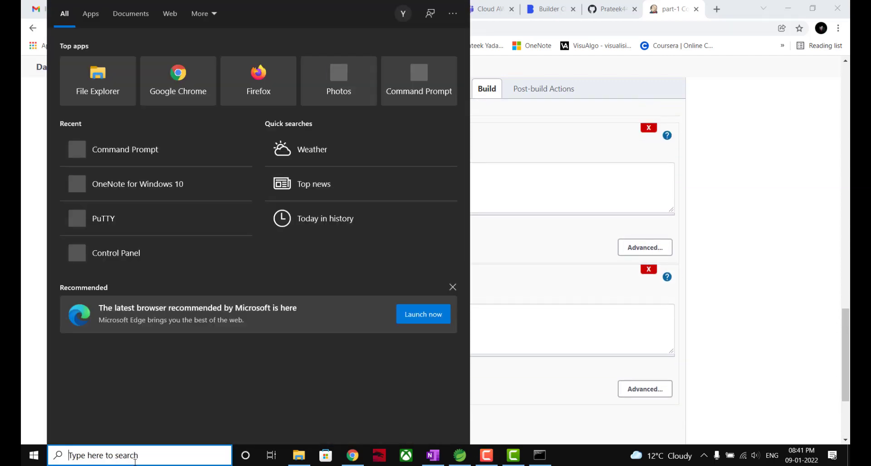
text(cmd)
key(Return)
text(d)
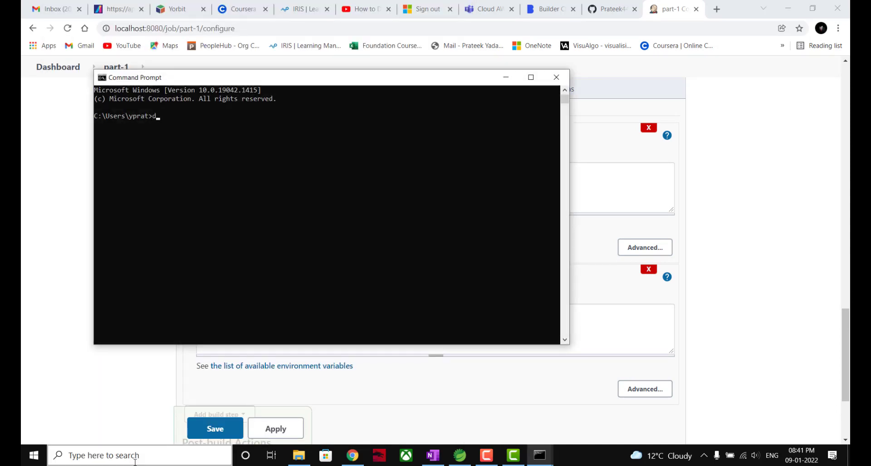
text(ocker --versai)
key(BackSpace)
key(BackSpace)
text(on)
key(Return)
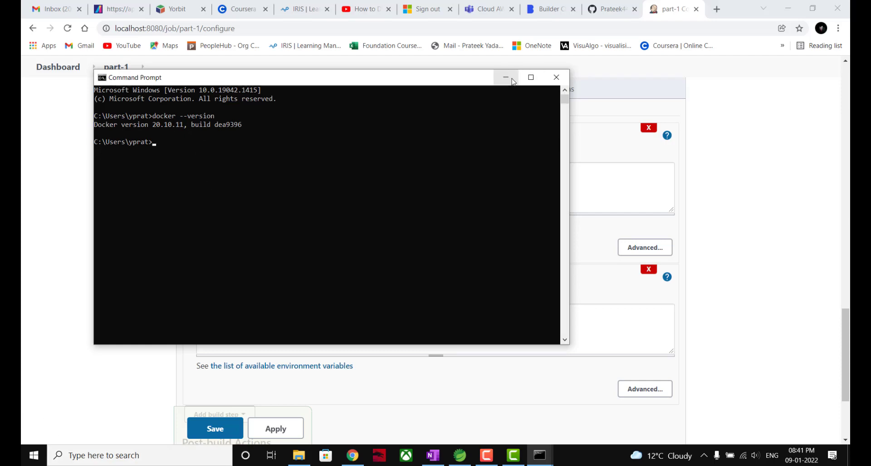
click(513, 81)
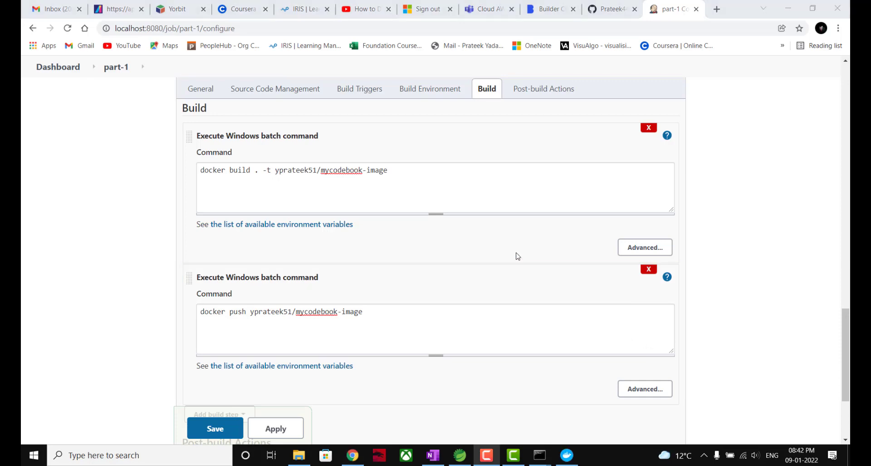
Apply and save the part-1 job configuration with both docker batch steps
scroll(518, 256, down, 3)
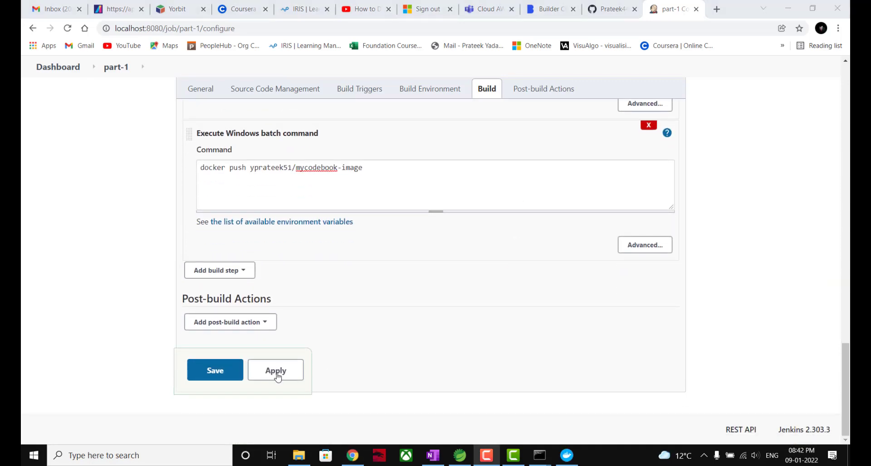
click(276, 375)
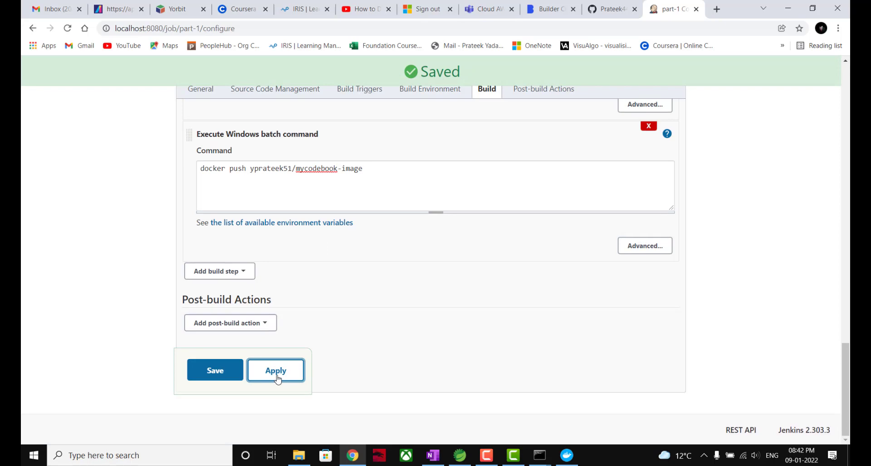
click(222, 375)
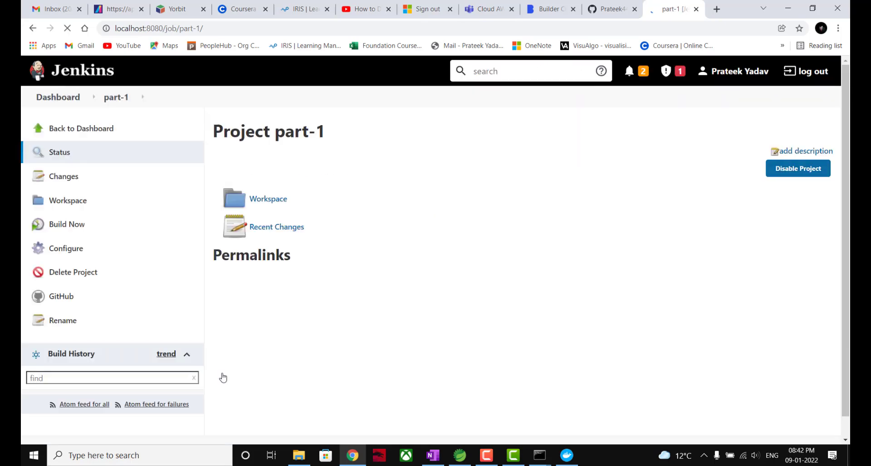
Find hub.docker.com in a new browser tab and sign in to Docker Hub
click(715, 8)
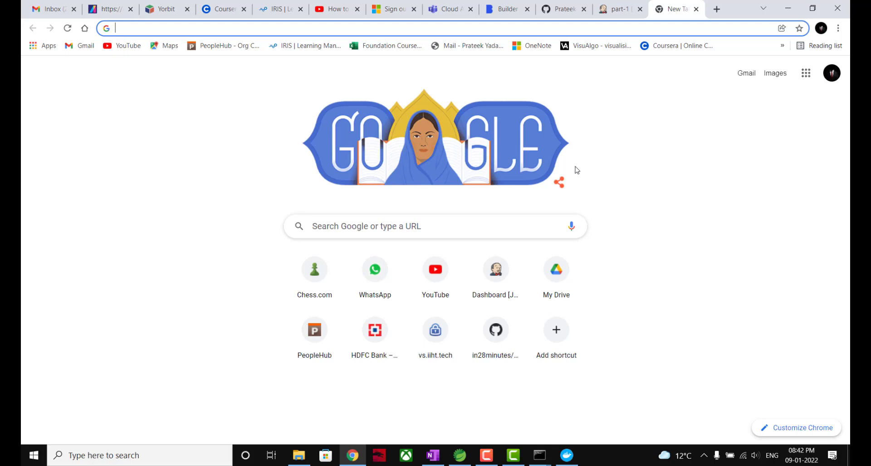
text(docker)
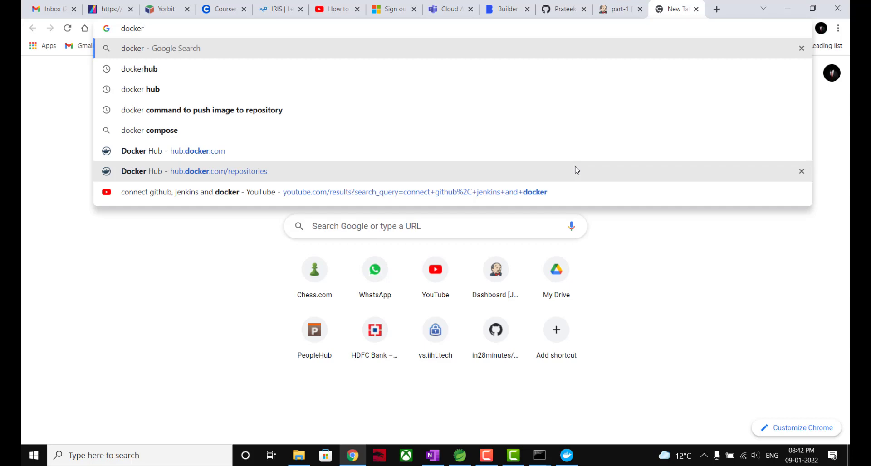
key(Down)
key(Return)
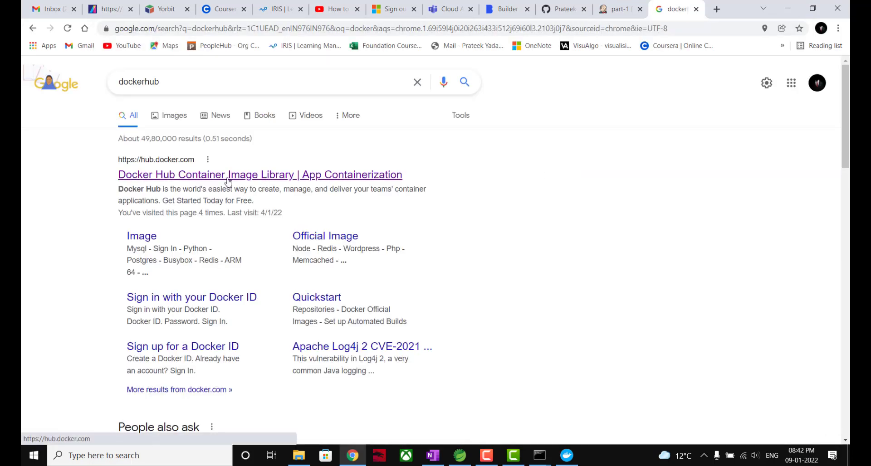
click(229, 175)
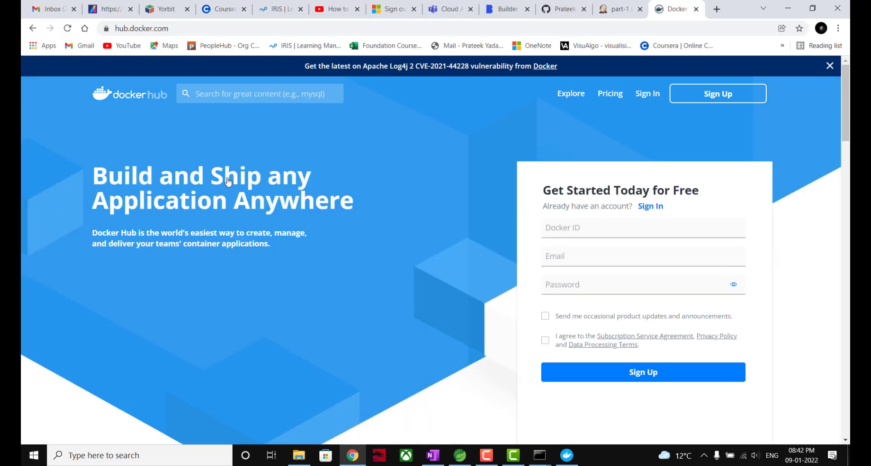
click(642, 97)
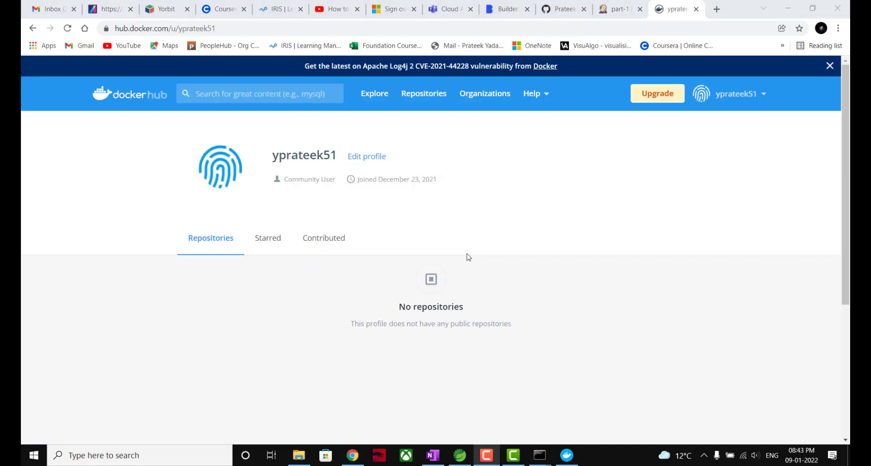
Check the profile's Repositories, Starred and Contributed tabs, finding no repositories yet
scroll(286, 334, down, 3)
scroll(286, 333, up, 3)
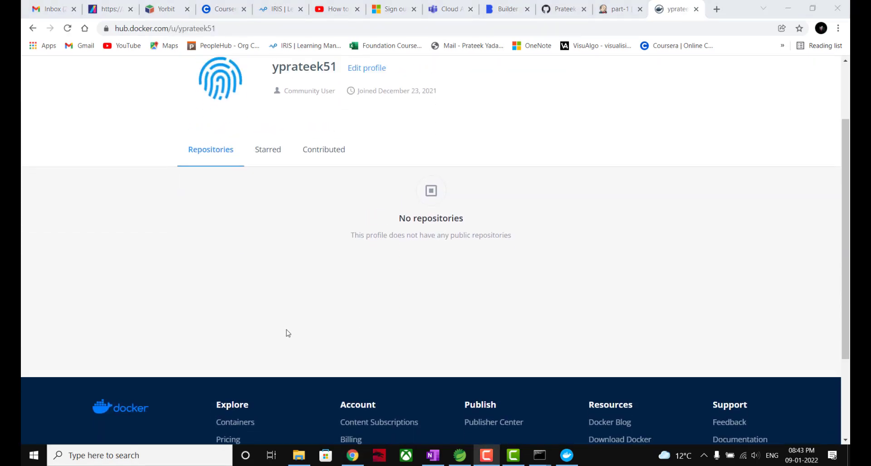
click(277, 238)
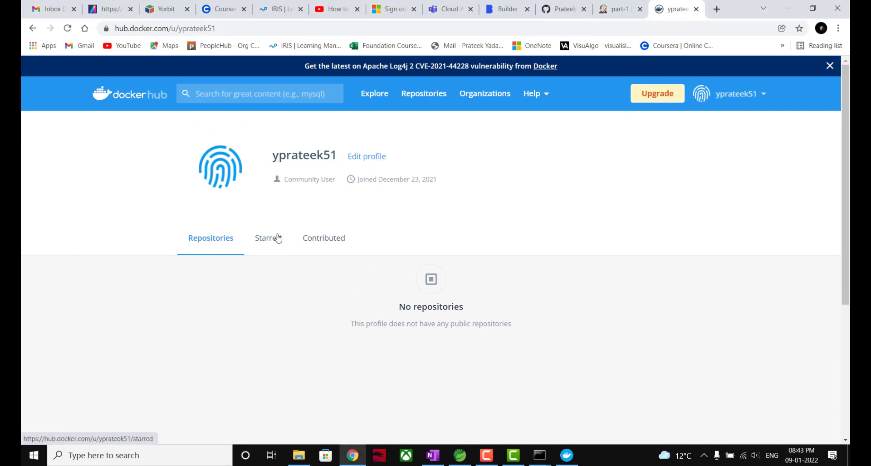
click(321, 238)
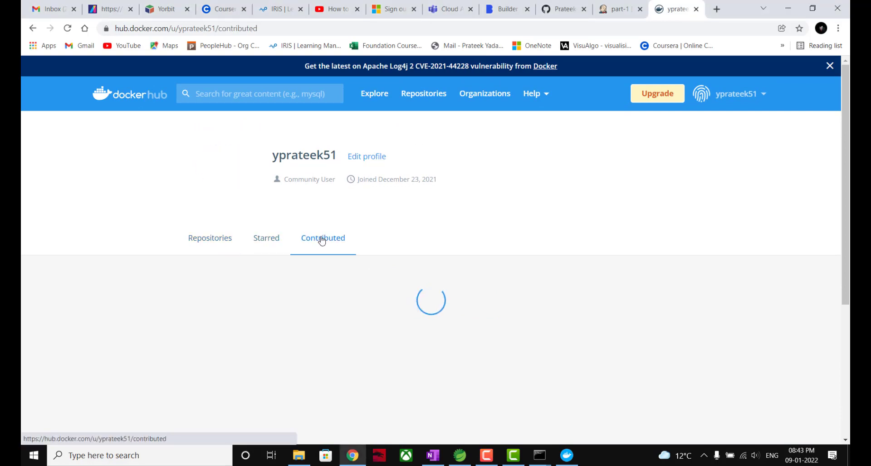
click(217, 240)
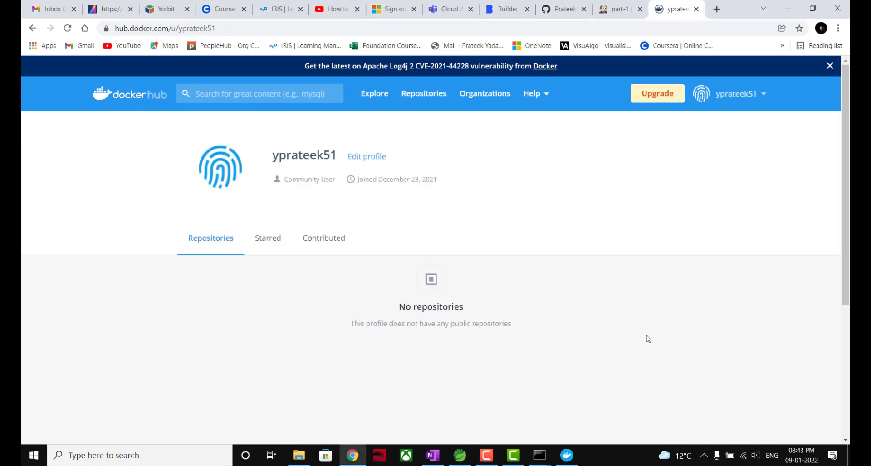
Trigger Build Now on part-1 and open the running build #1 from Build History
click(614, 8)
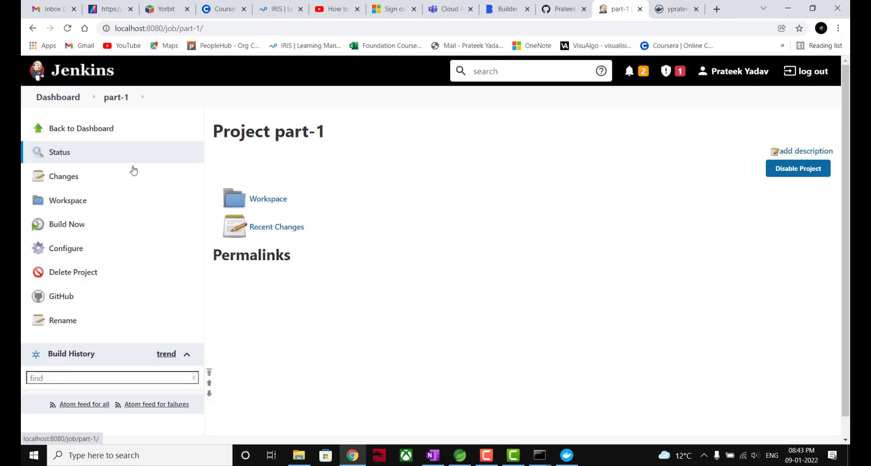
scroll(145, 266, down, 1)
scroll(146, 266, up, 1)
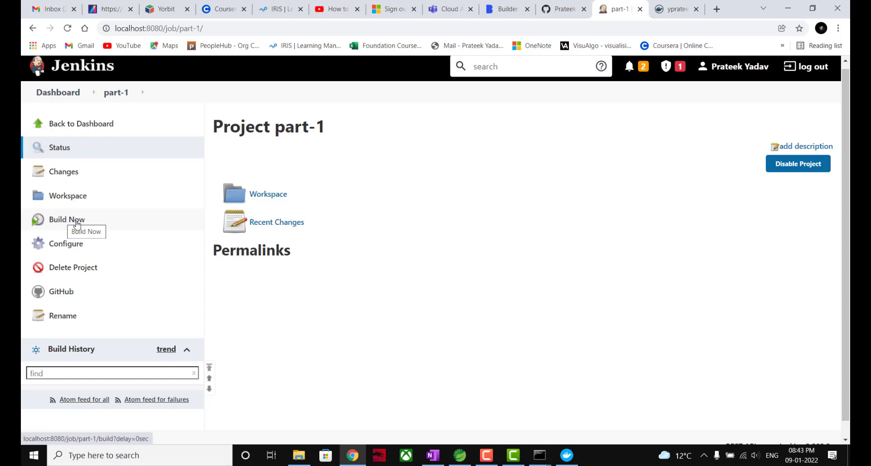
click(76, 223)
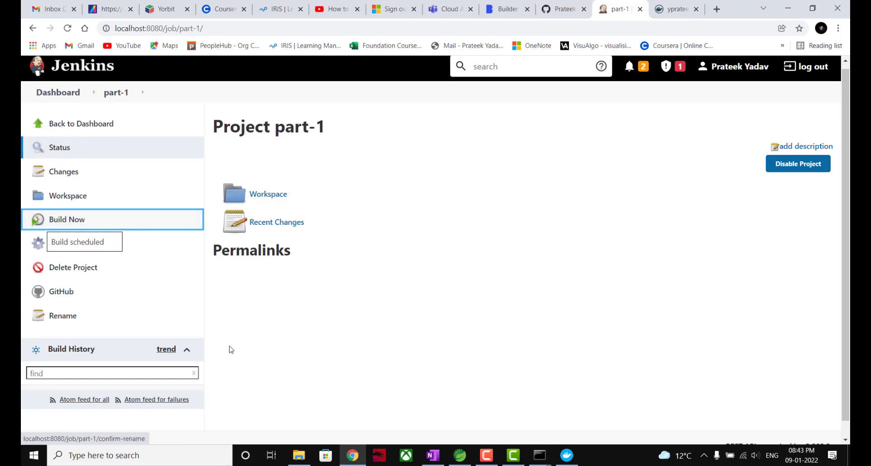
scroll(255, 294, down, 1)
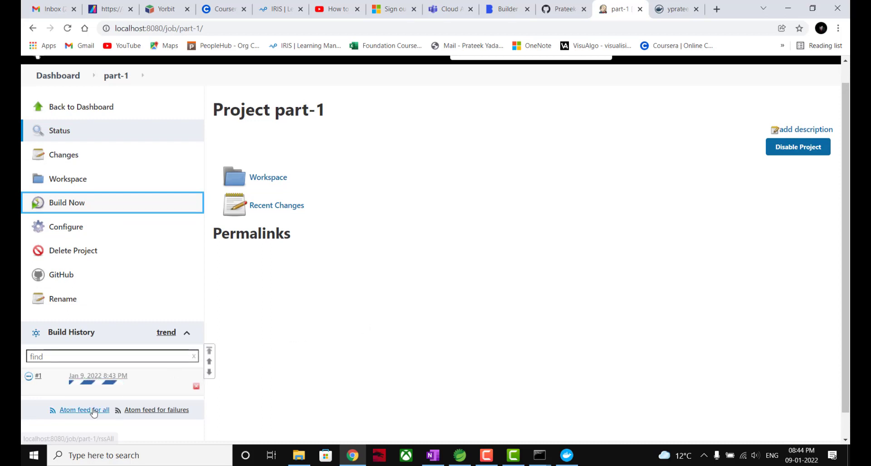
click(96, 380)
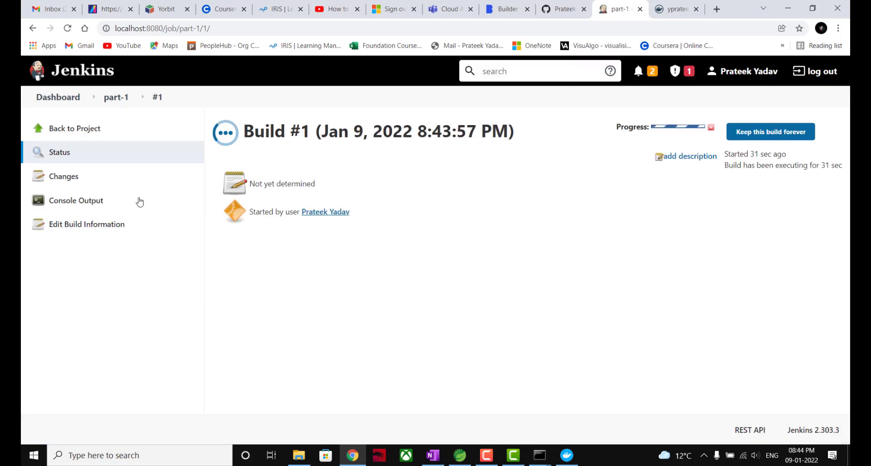
Open build #1's Console Output and scroll to the mycodebook-image push to docker.io
click(89, 205)
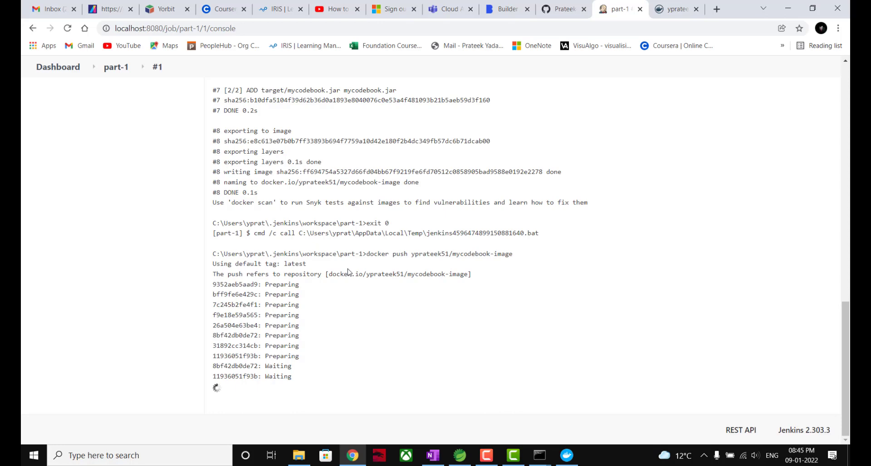
scroll(315, 185, up, 3)
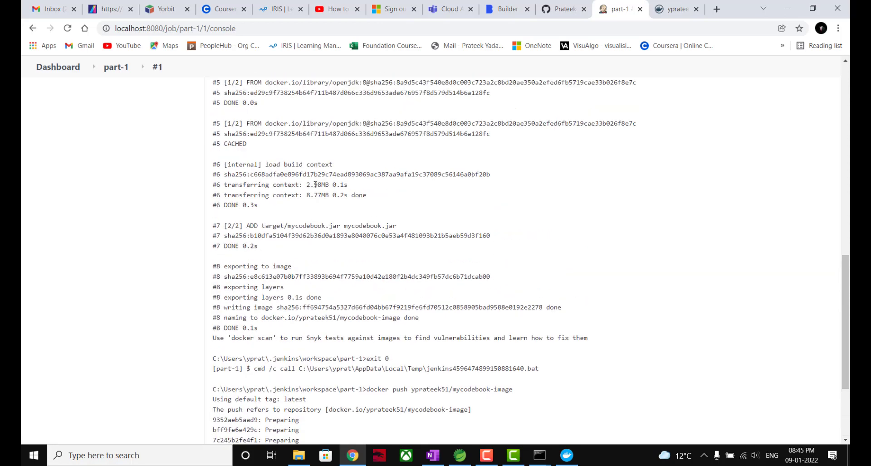
scroll(315, 185, up, 5)
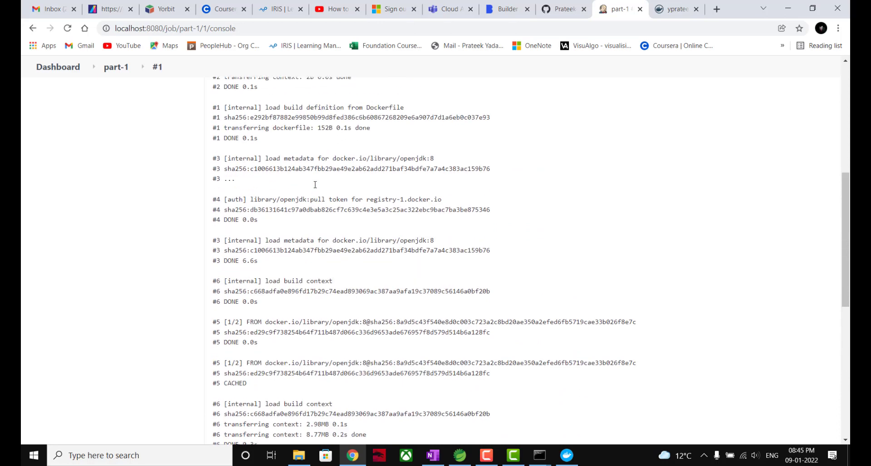
scroll(315, 185, up, 4)
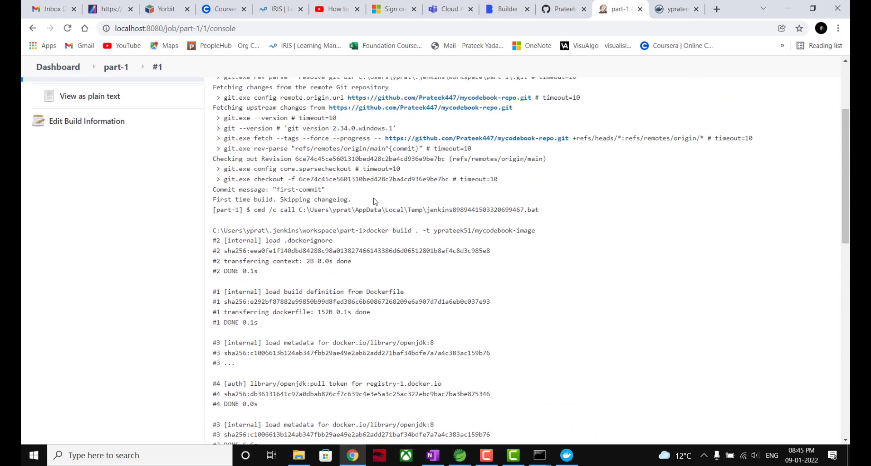
scroll(320, 226, down, 7)
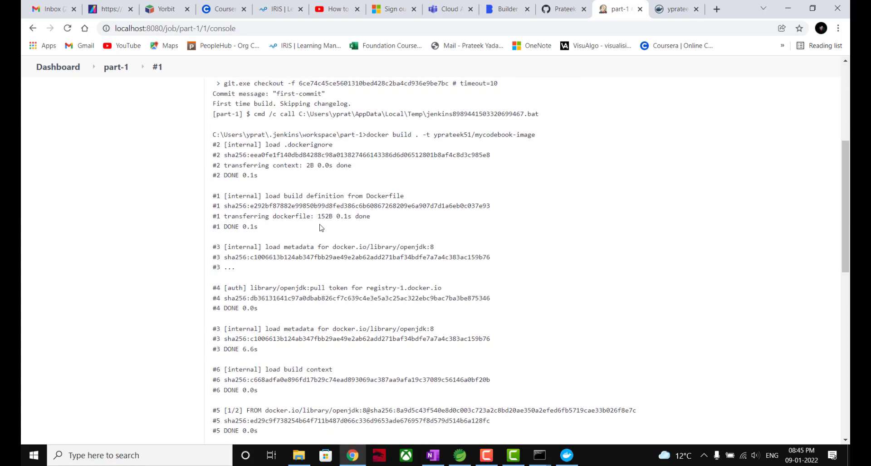
scroll(320, 226, down, 5)
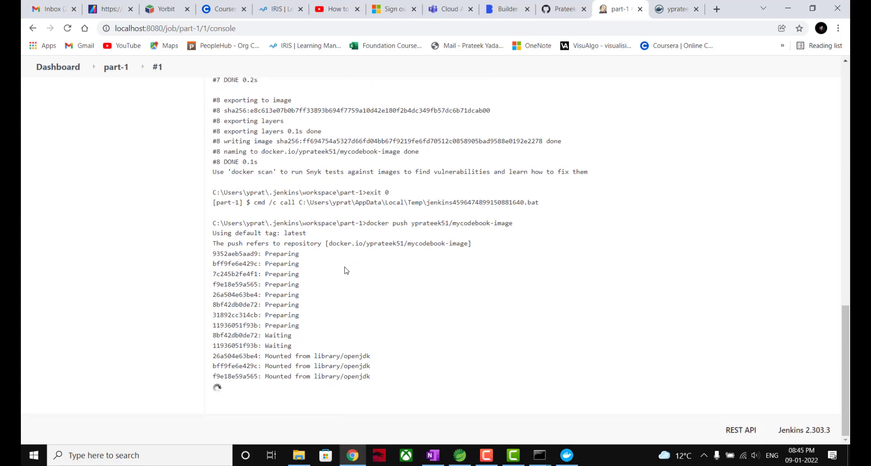